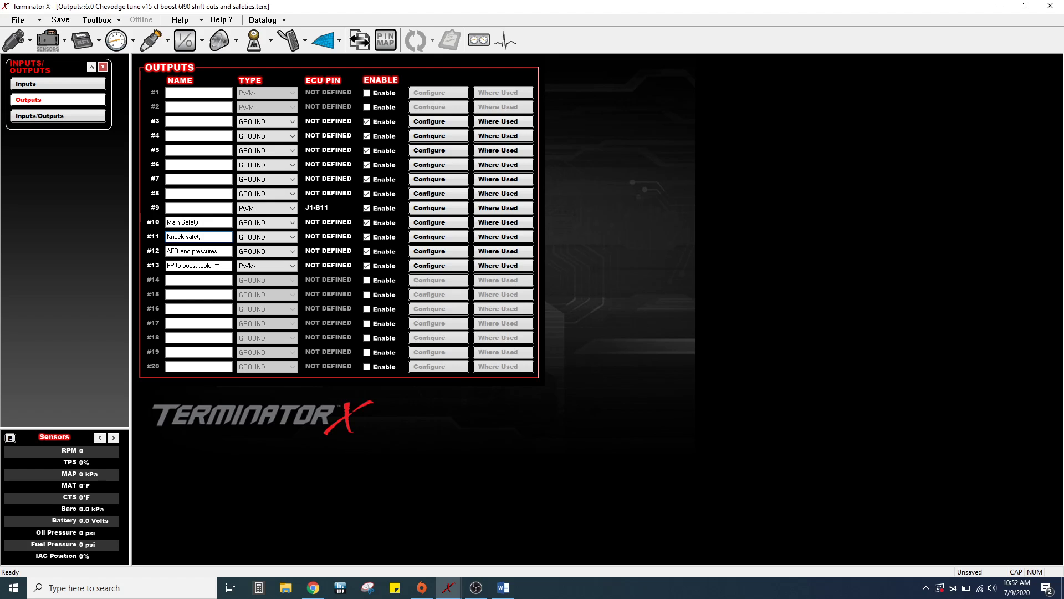
- Switch to Word to read the Main Safety trigger conditions and compare them with the output list in Terminator X
key(alt+Tab)
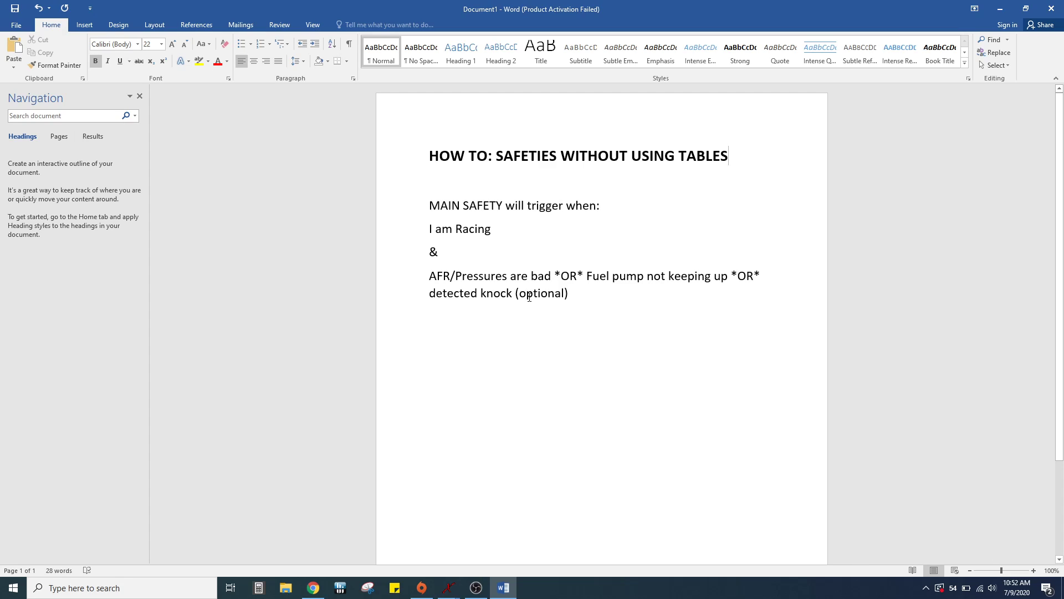
key(alt+Tab)
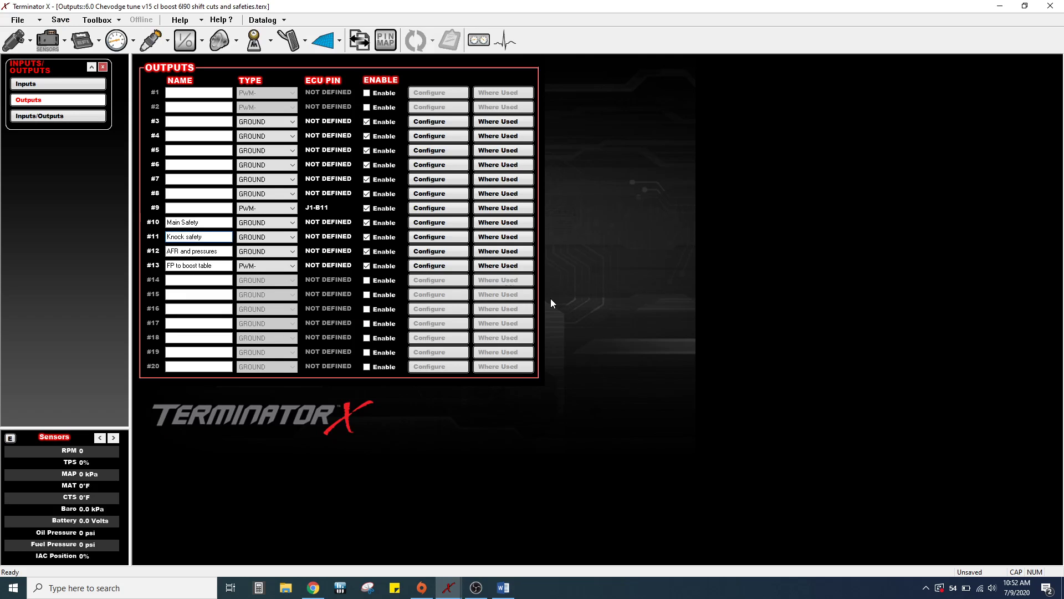
key(alt+Tab)
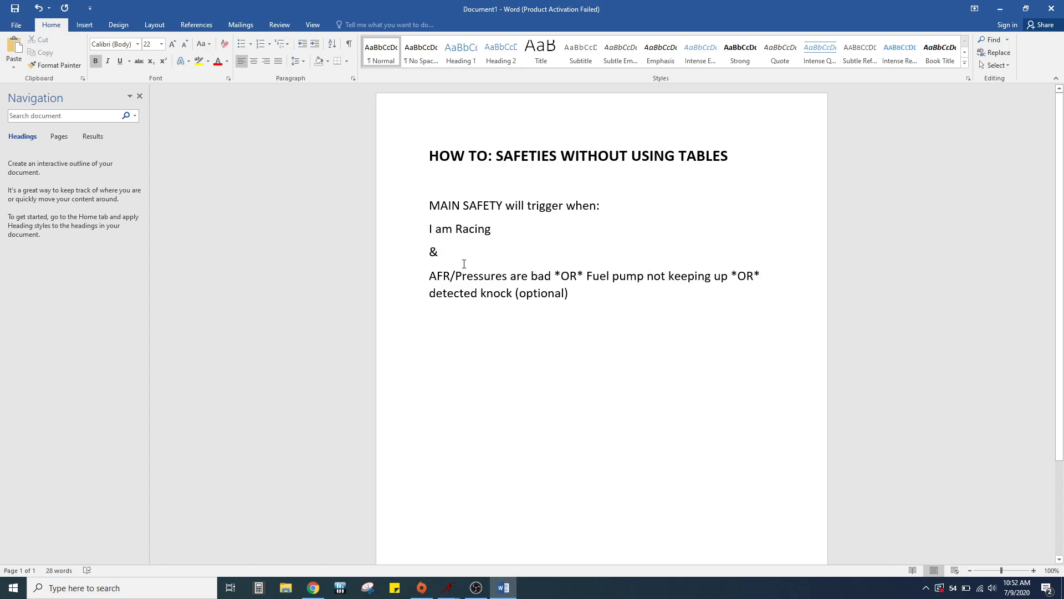
key(alt+Tab)
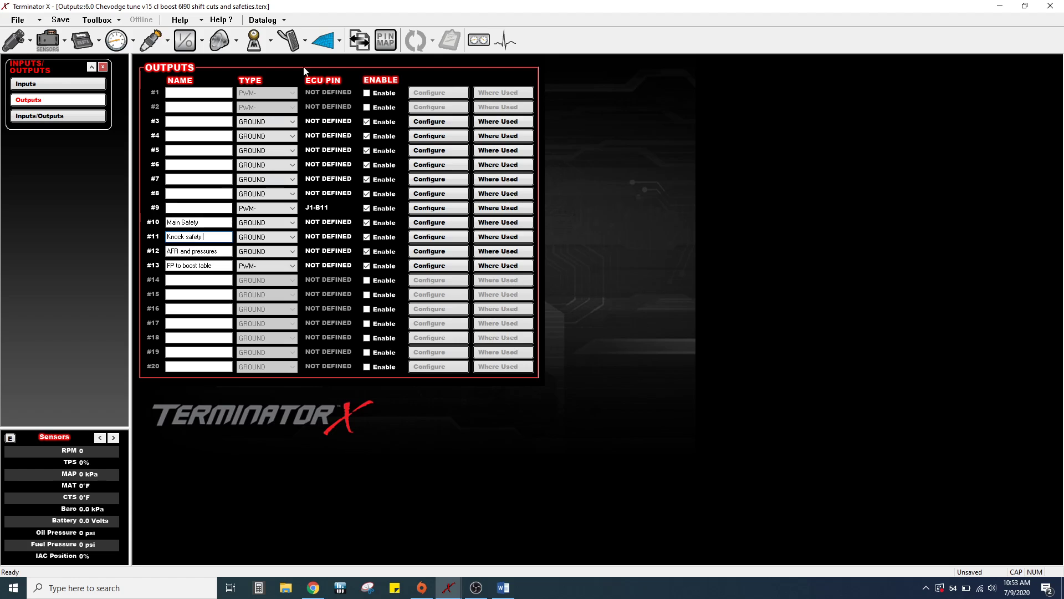
- In the boost safety setup, set the Main Safety switched trigger to act after 0.0 sec with Revert to Wastegate
click(327, 36)
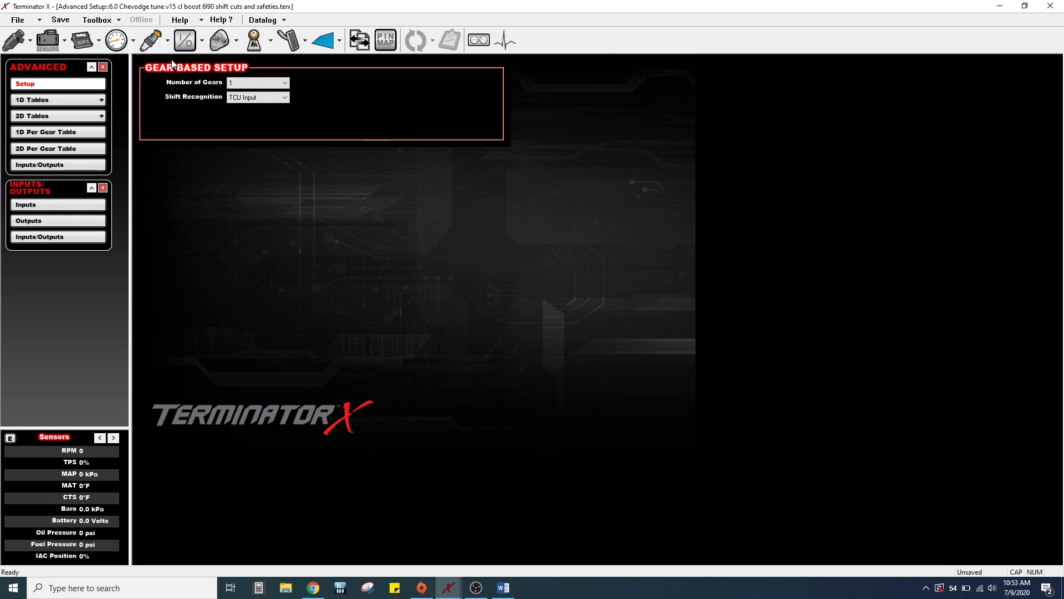
click(221, 40)
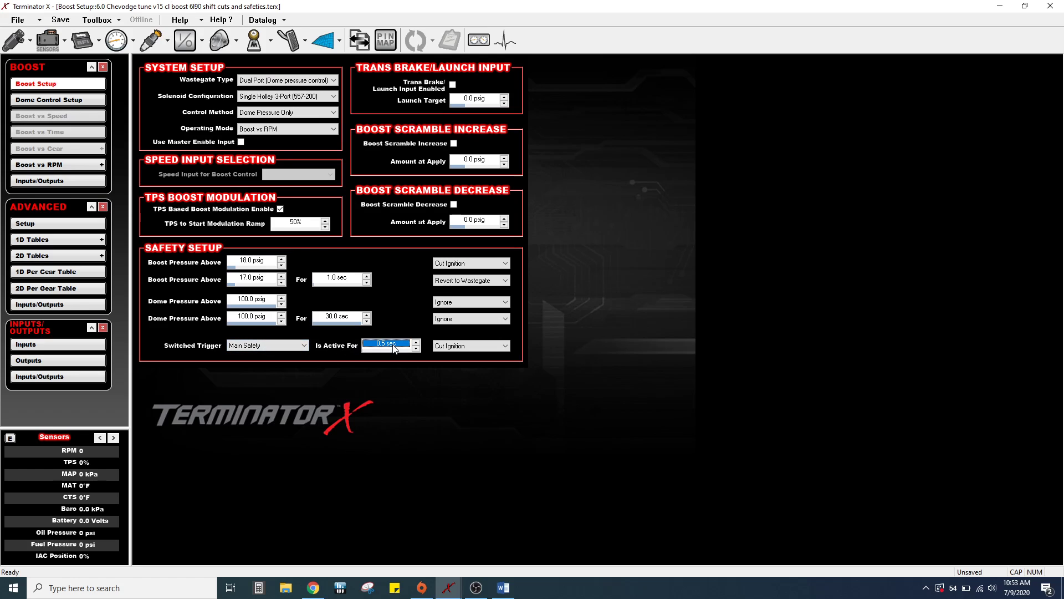
click(465, 346)
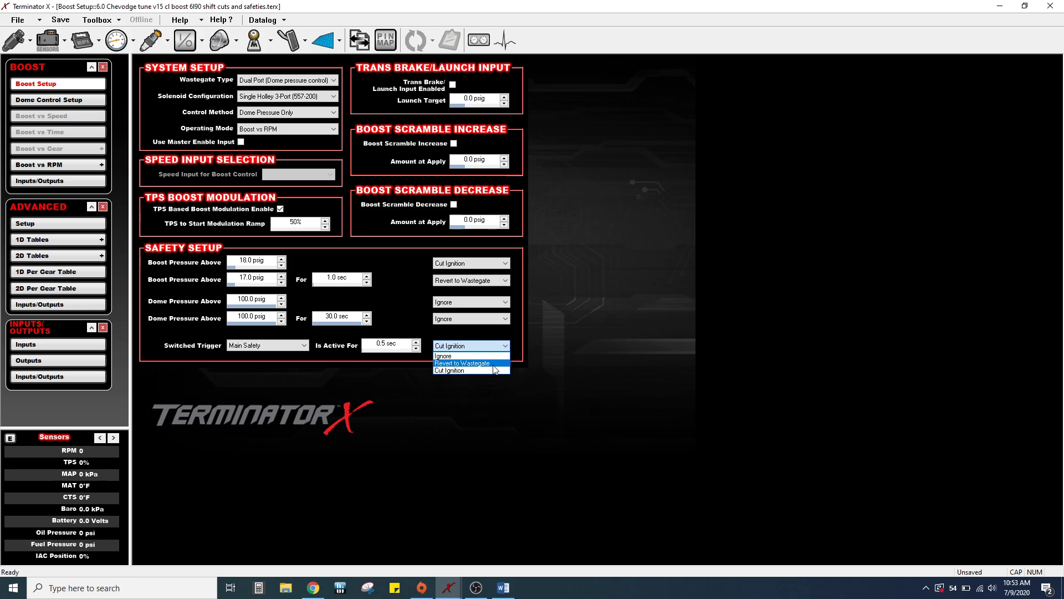
click(392, 348)
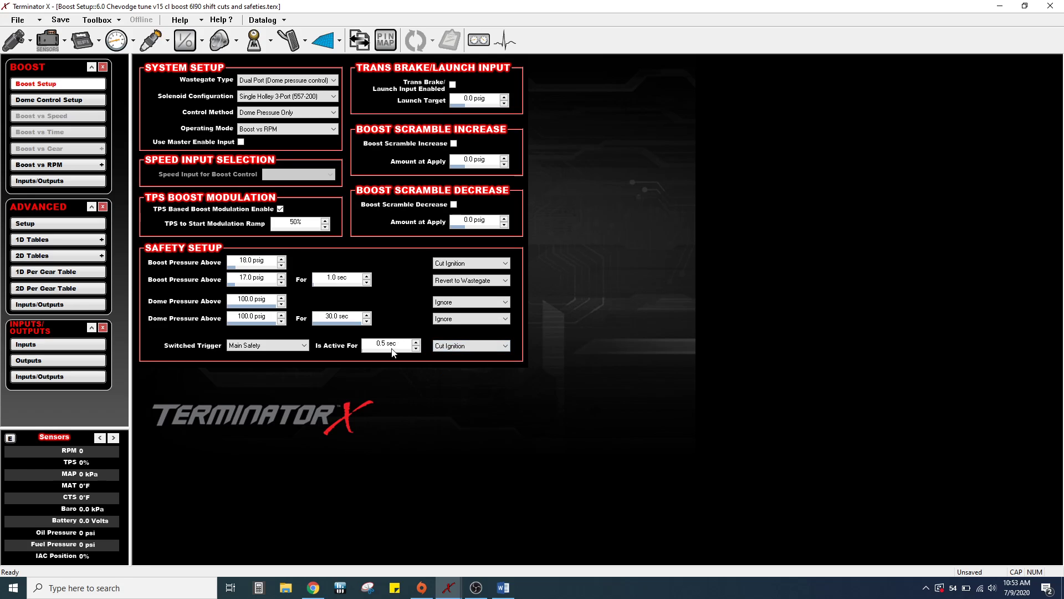
click(391, 346)
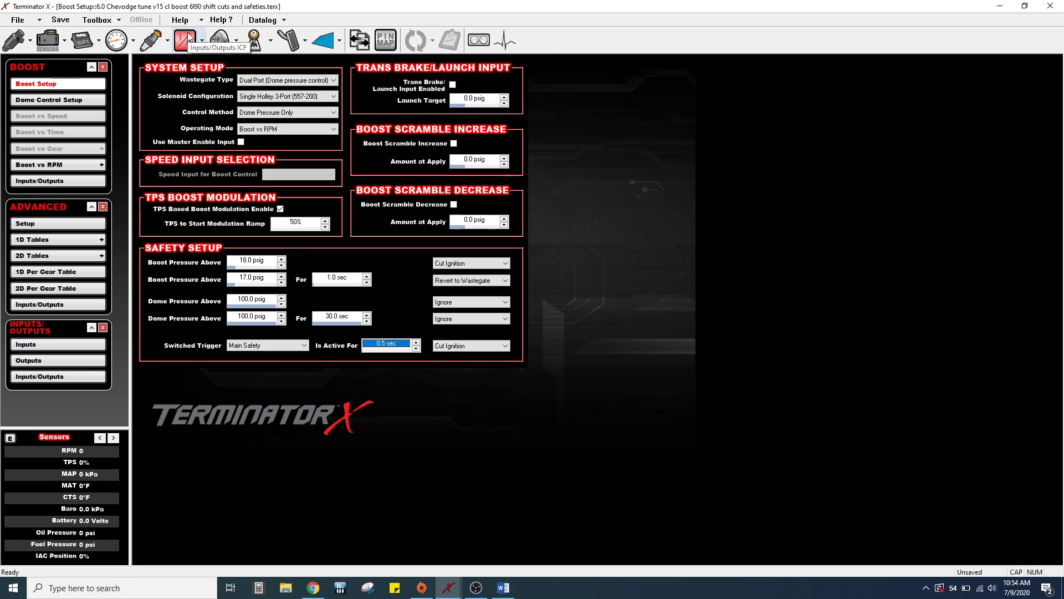
text(0)
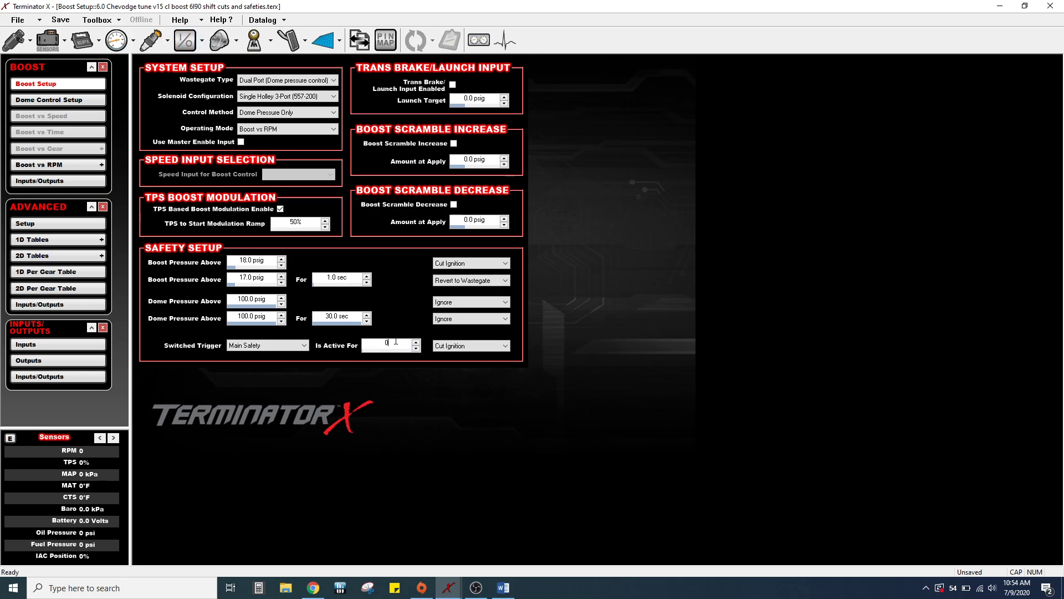
key(Return)
click(453, 346)
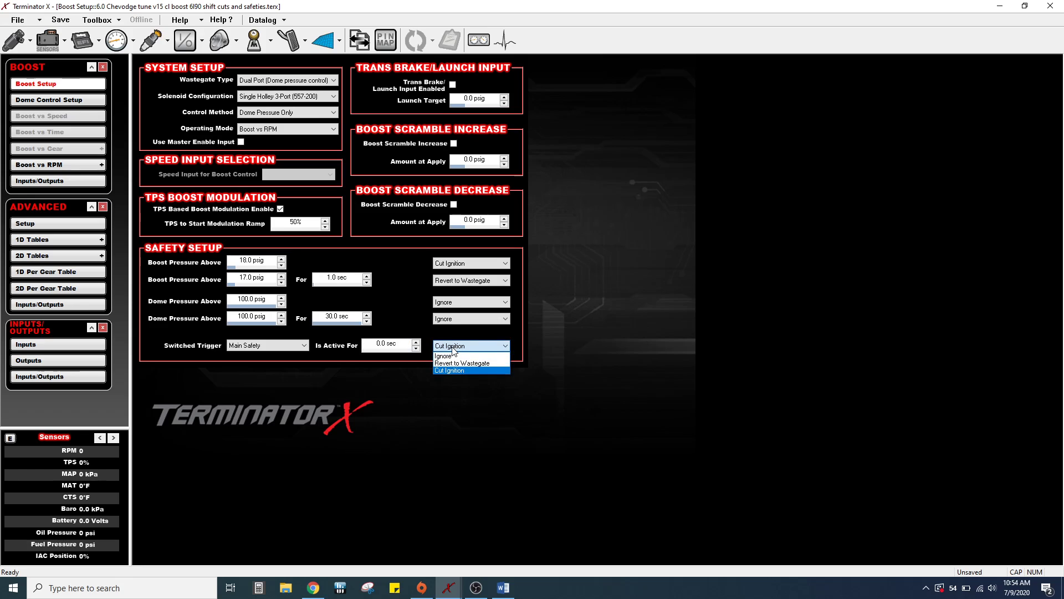
click(450, 363)
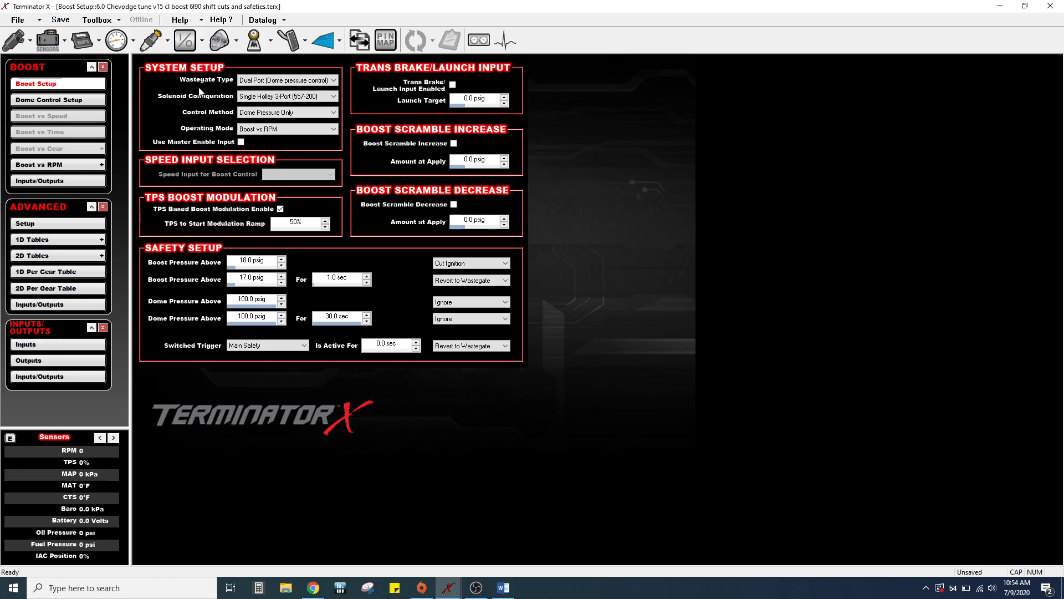
- Open the output list and ECU pin map, assign Main Safety to connector J1 pin B10, and return it to the unassigned outputs
click(187, 42)
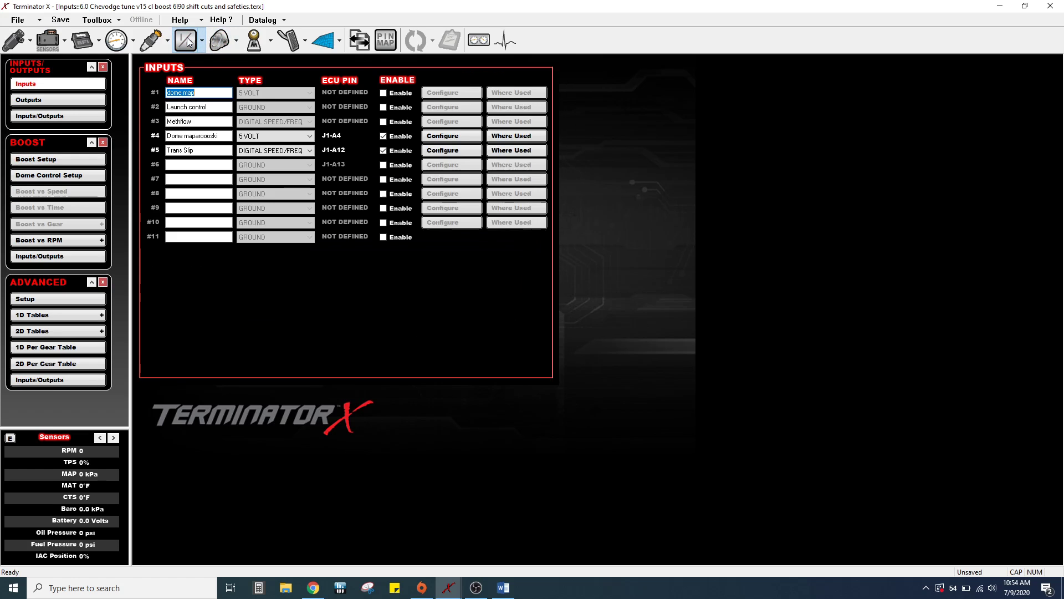
click(76, 101)
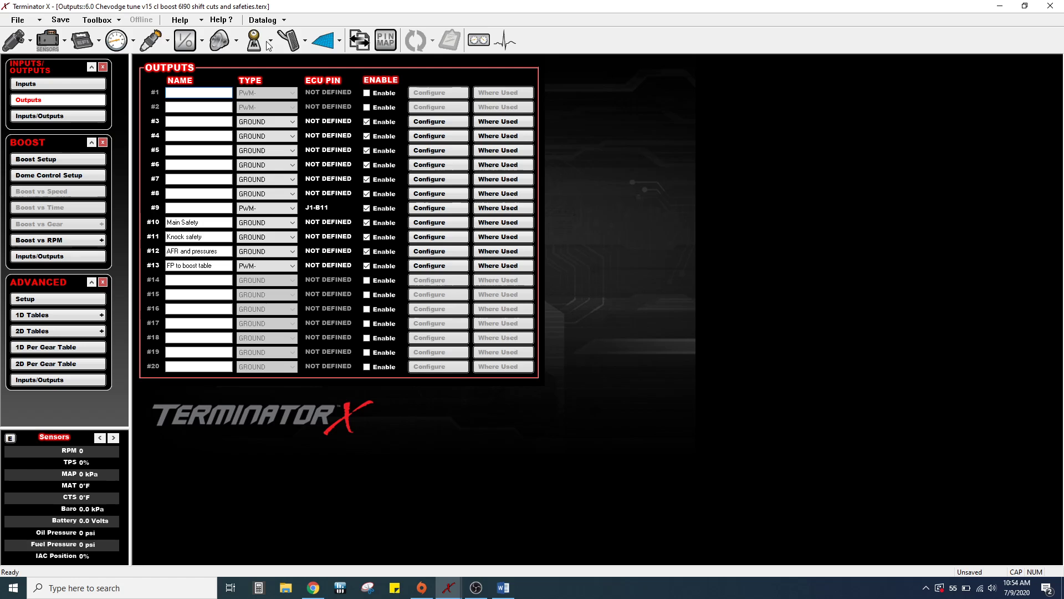
click(391, 42)
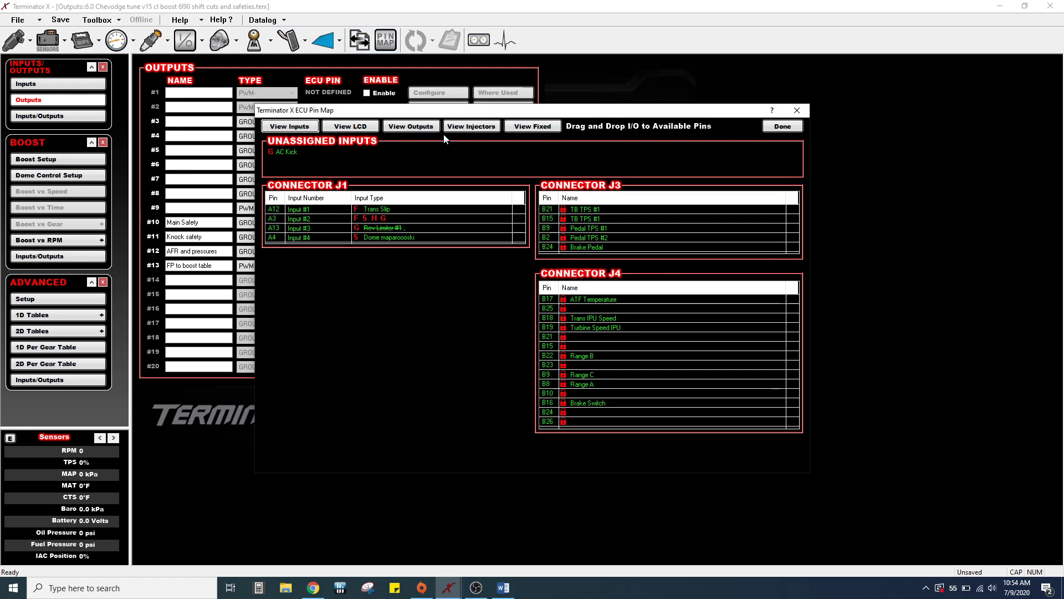
click(415, 126)
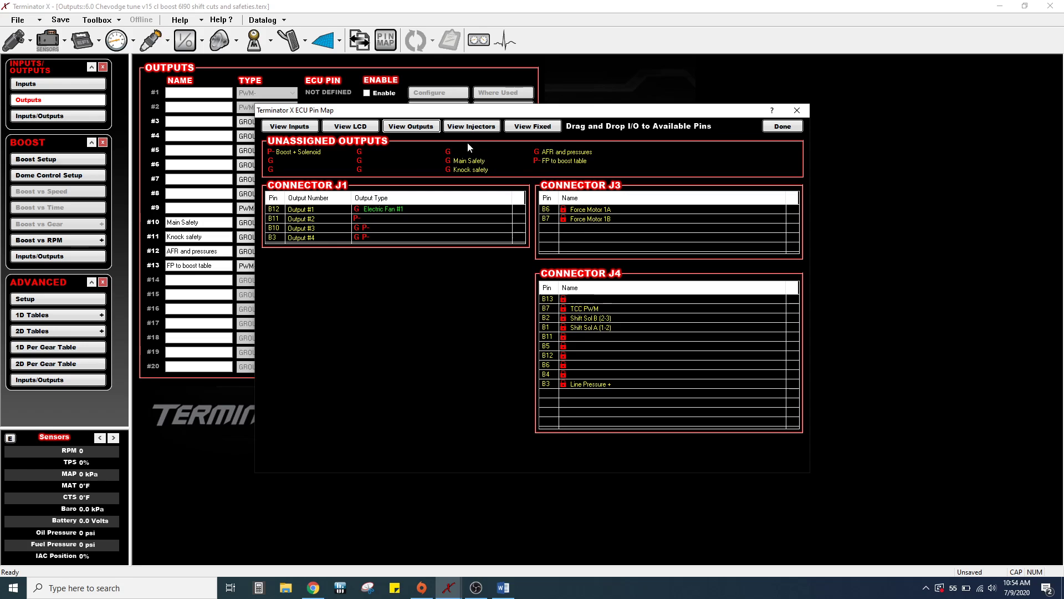
drag(470, 161, 410, 232)
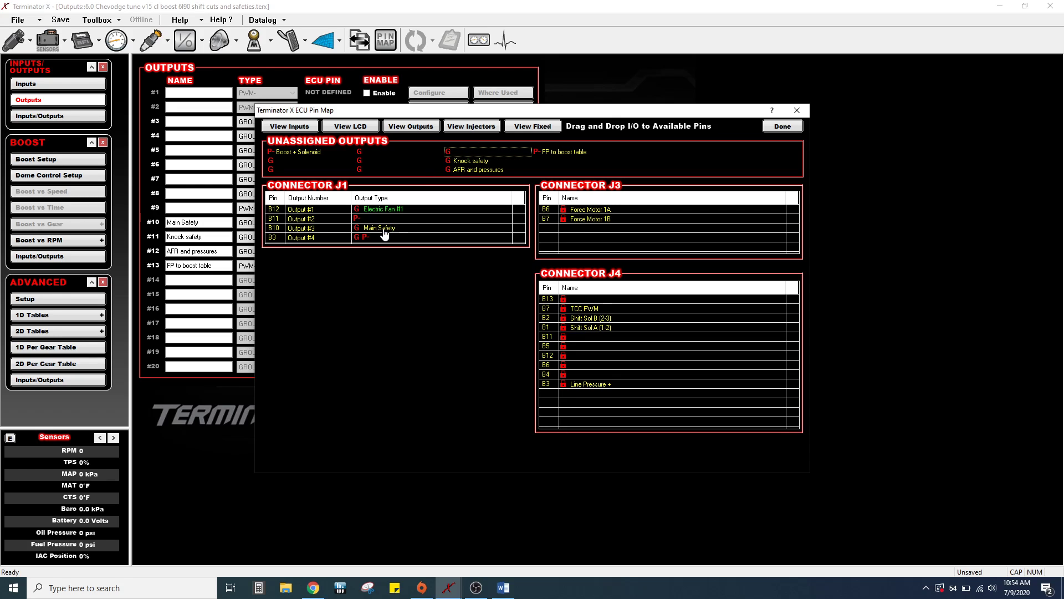
drag(385, 234, 483, 156)
click(775, 127)
click(783, 126)
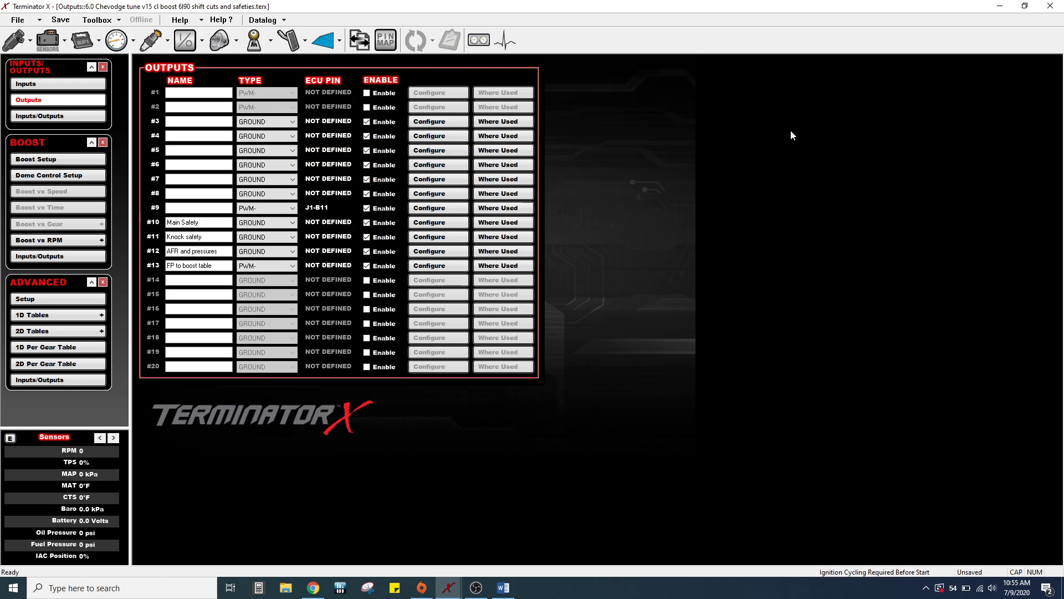
- Open the configuration of the Main Safety output and check the racing condition in the Word notes
click(419, 224)
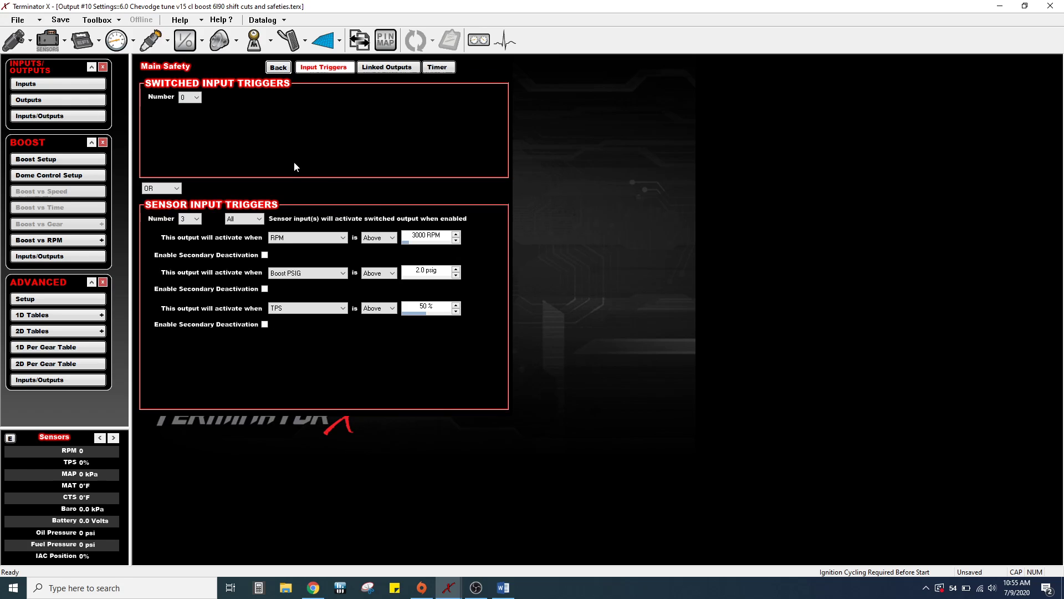
key(alt+Tab)
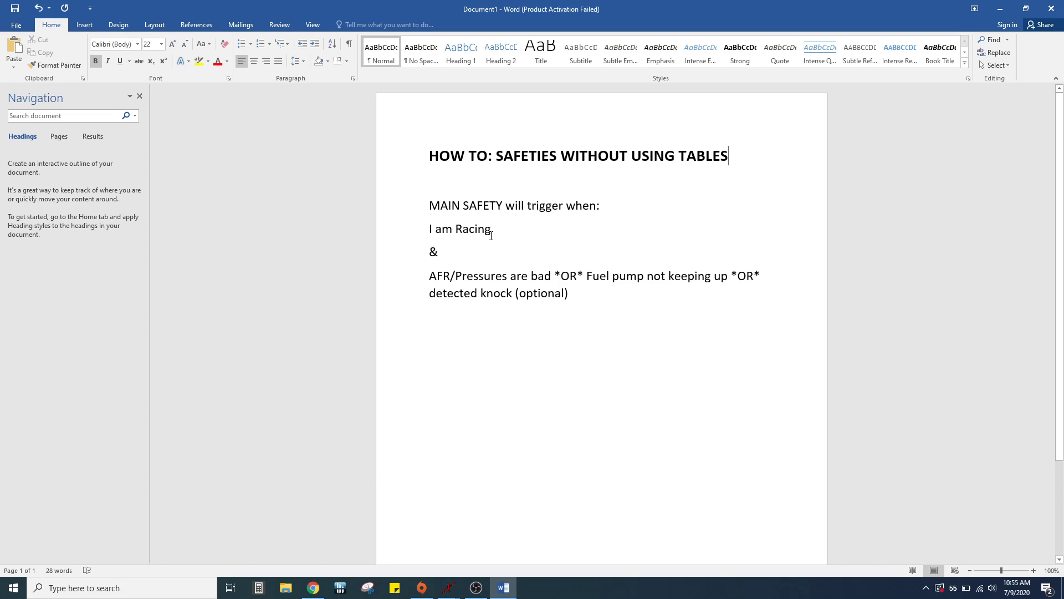
key(alt+Tab)
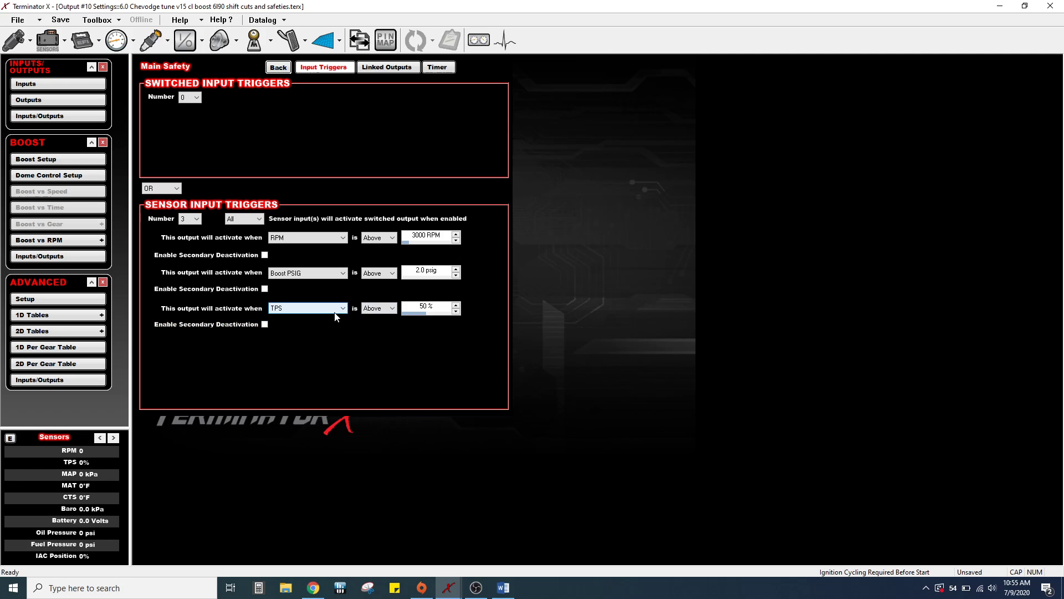
- Enable secondary deactivation at 20% for the TPS sensor trigger and set its activation threshold to above 80%
click(264, 324)
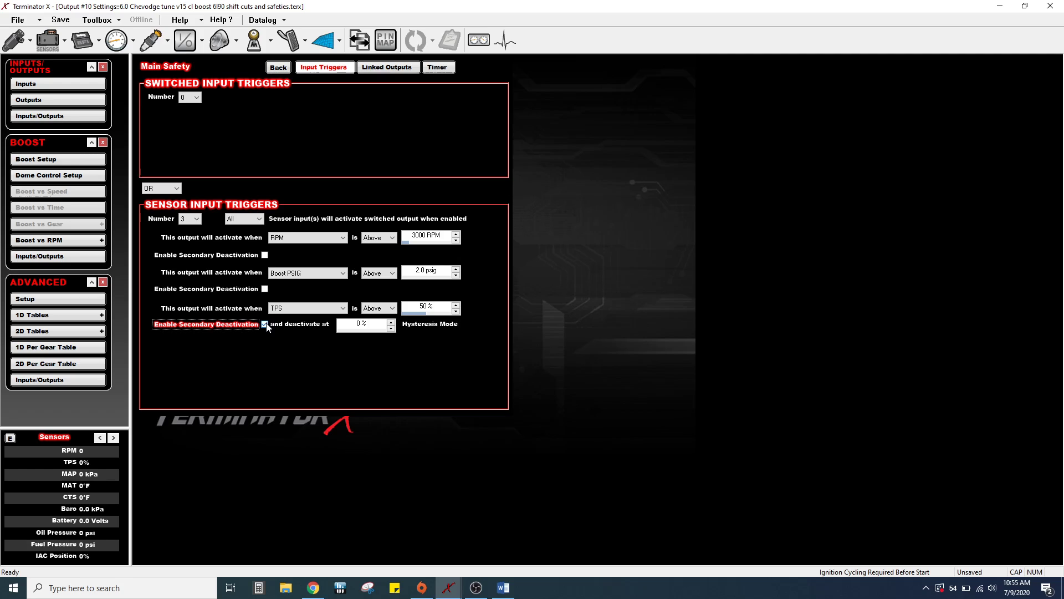
click(361, 326)
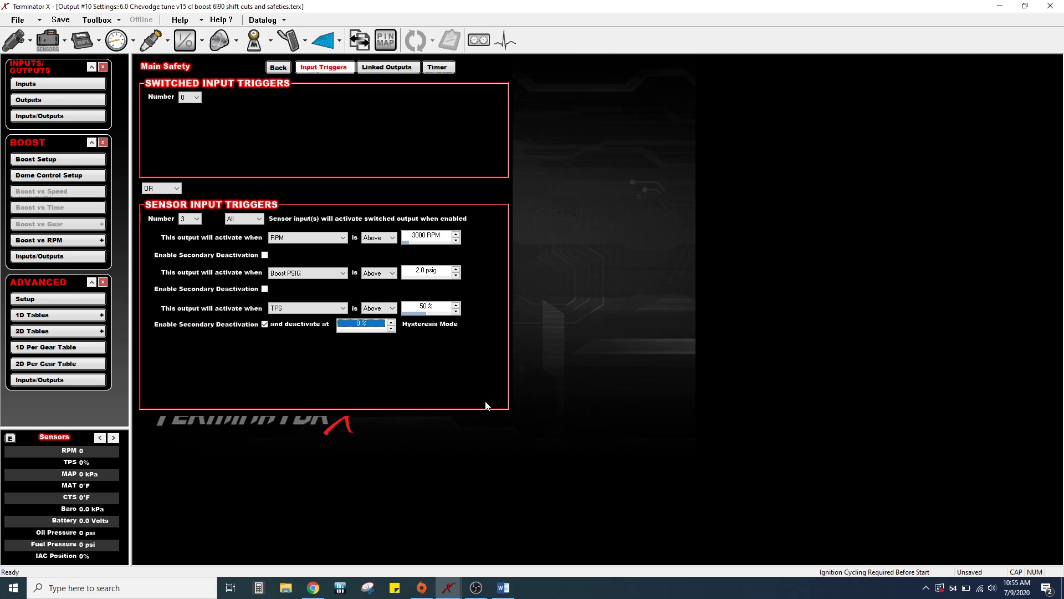
text(20)
click(429, 308)
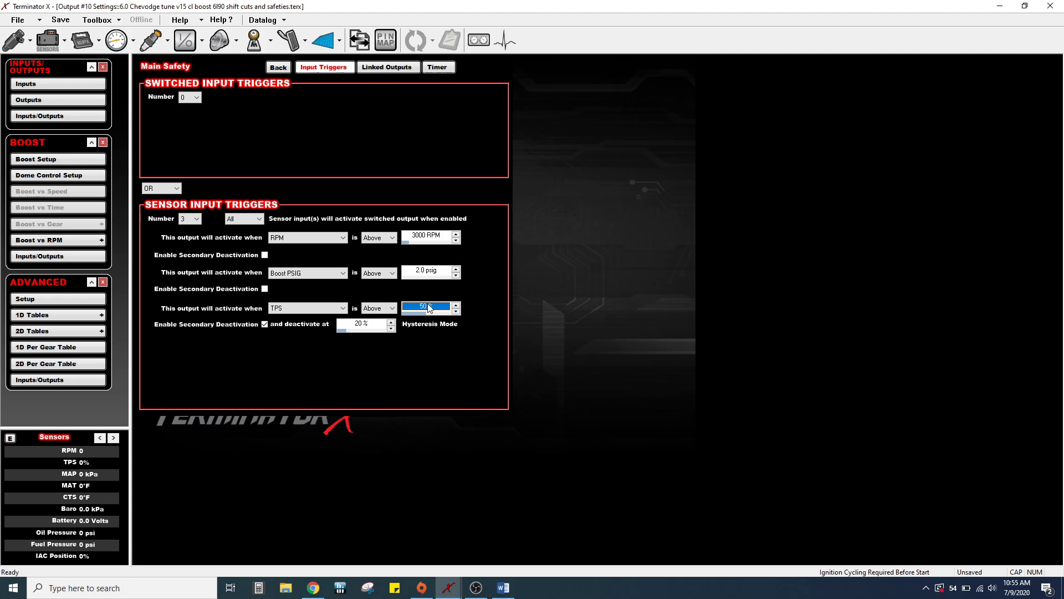
text(80)
- Change the third sensor trigger from TPS to Pedal Position and set its secondary deactivation to 10%
click(334, 310)
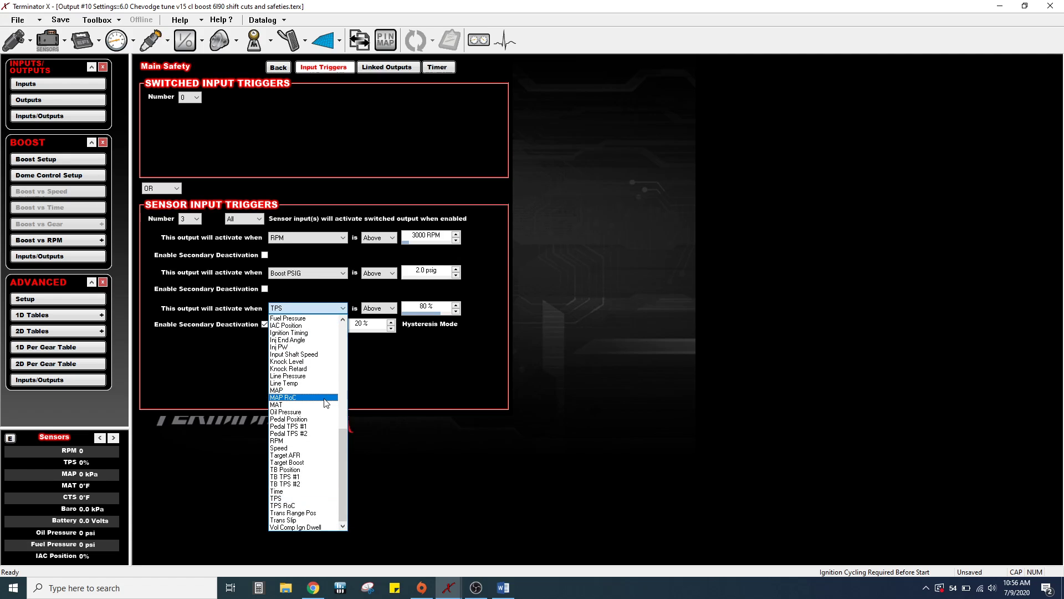
click(307, 419)
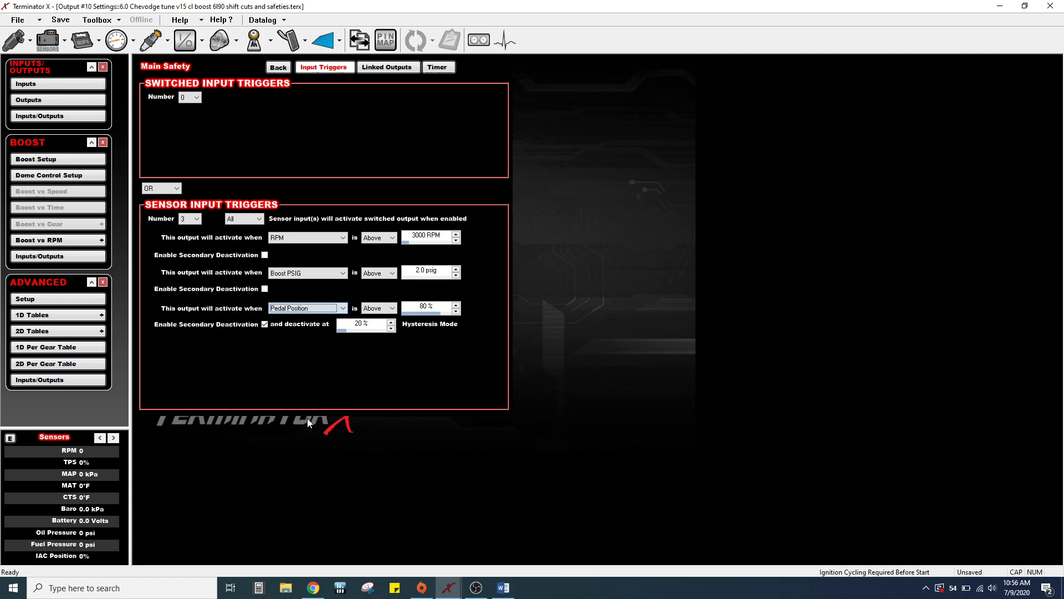
click(364, 328)
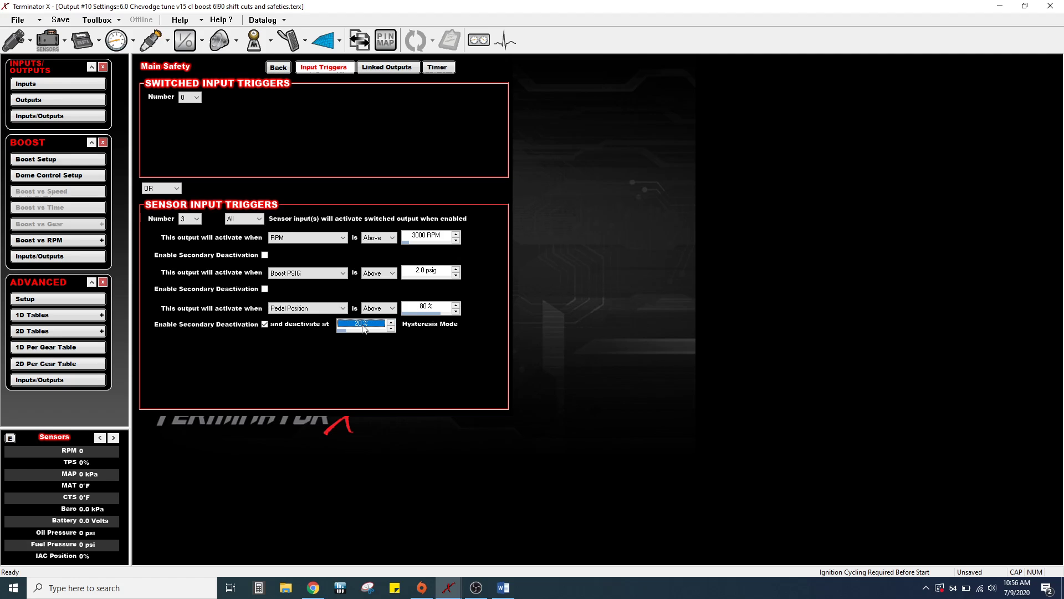
text(10)
key(Return)
click(326, 312)
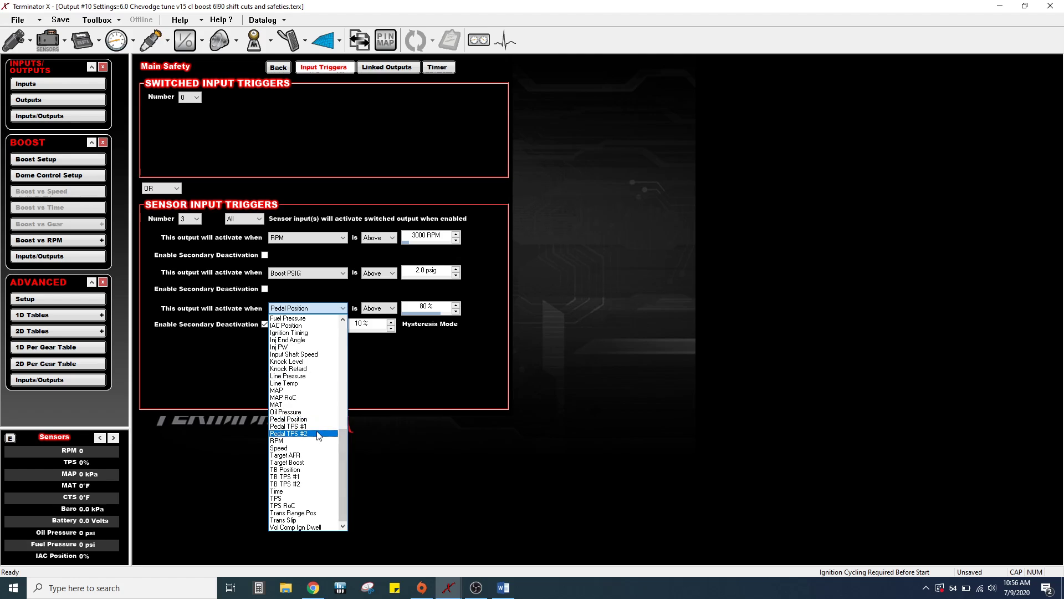
click(388, 410)
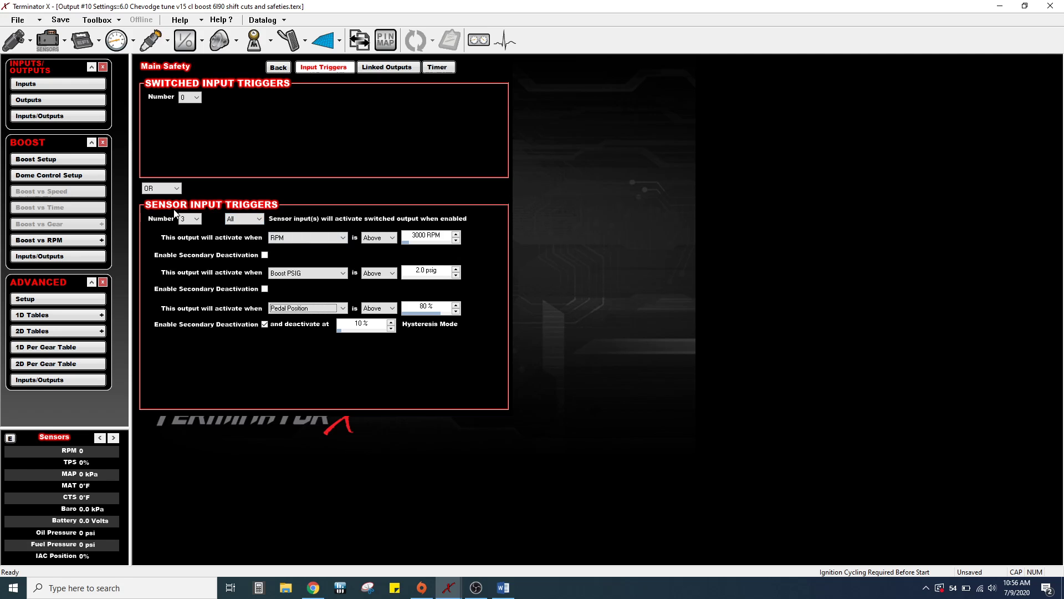
- Keep the Main Safety sensor triggers on All, and review the output's linked outputs and input triggers
click(239, 219)
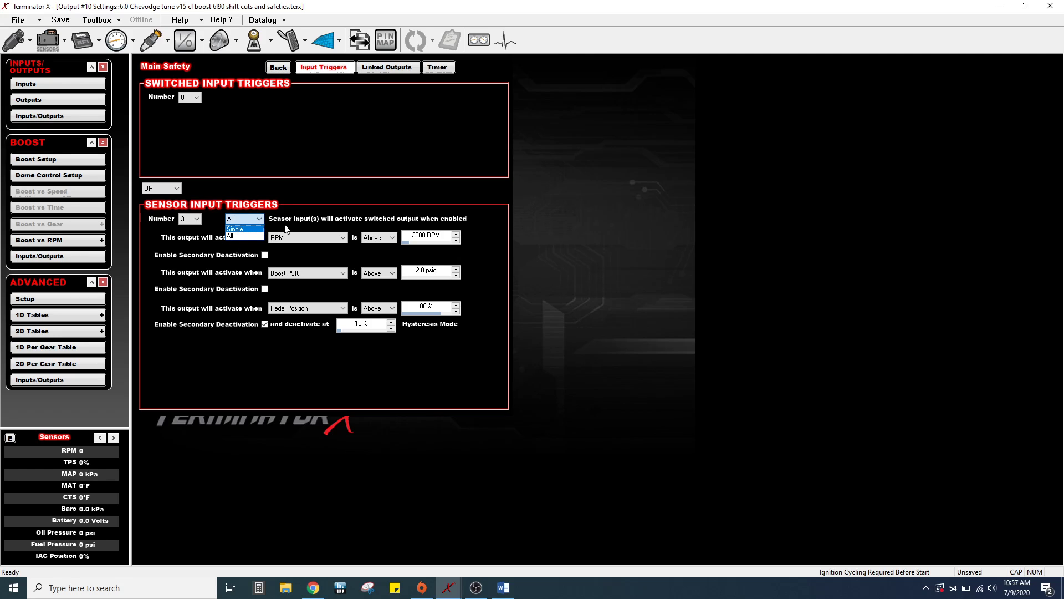
click(235, 236)
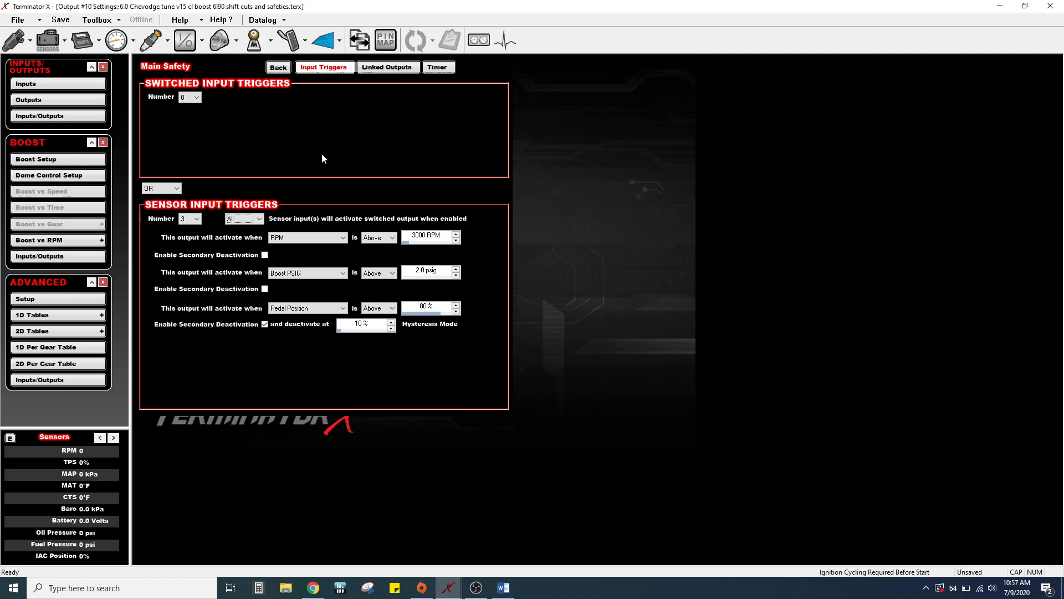
click(390, 69)
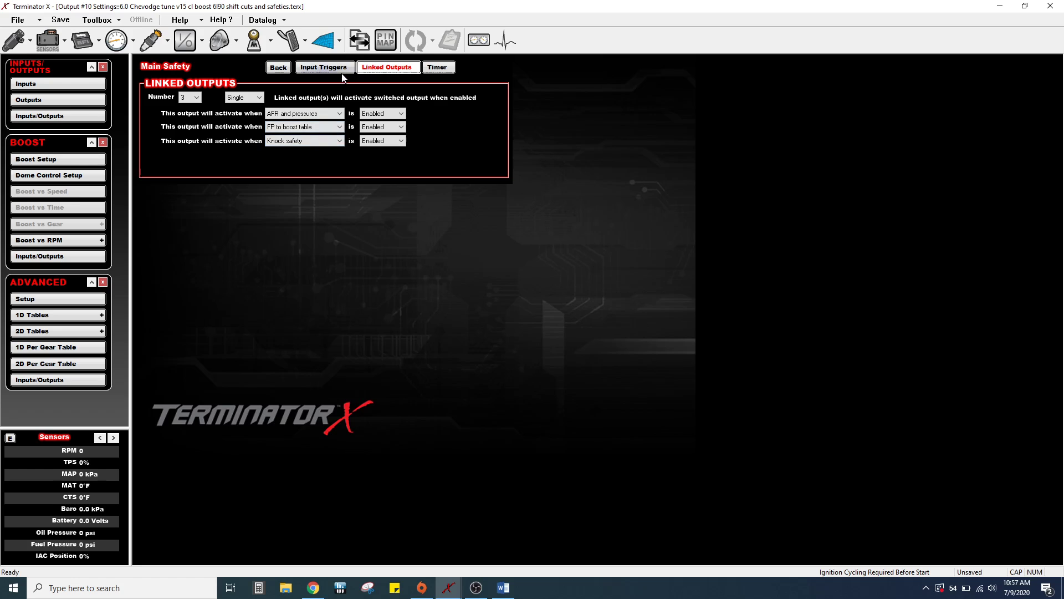
click(327, 67)
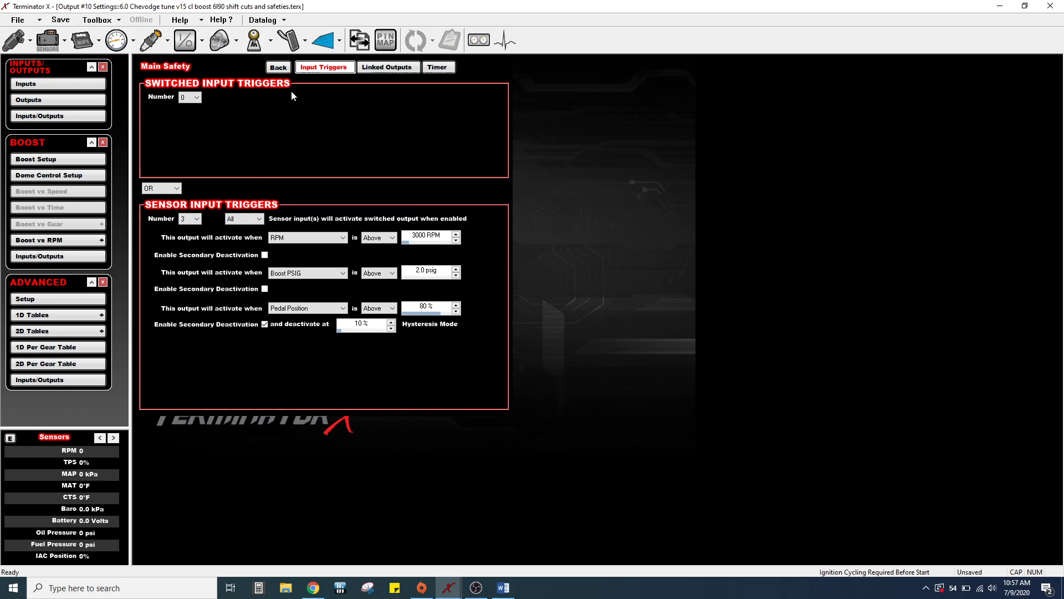
click(278, 67)
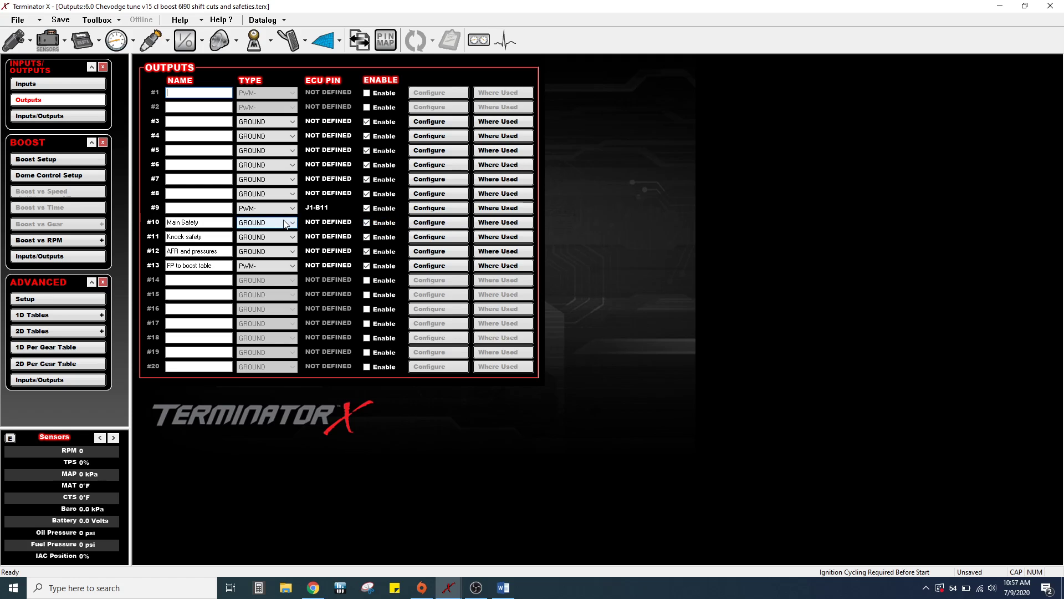
click(426, 224)
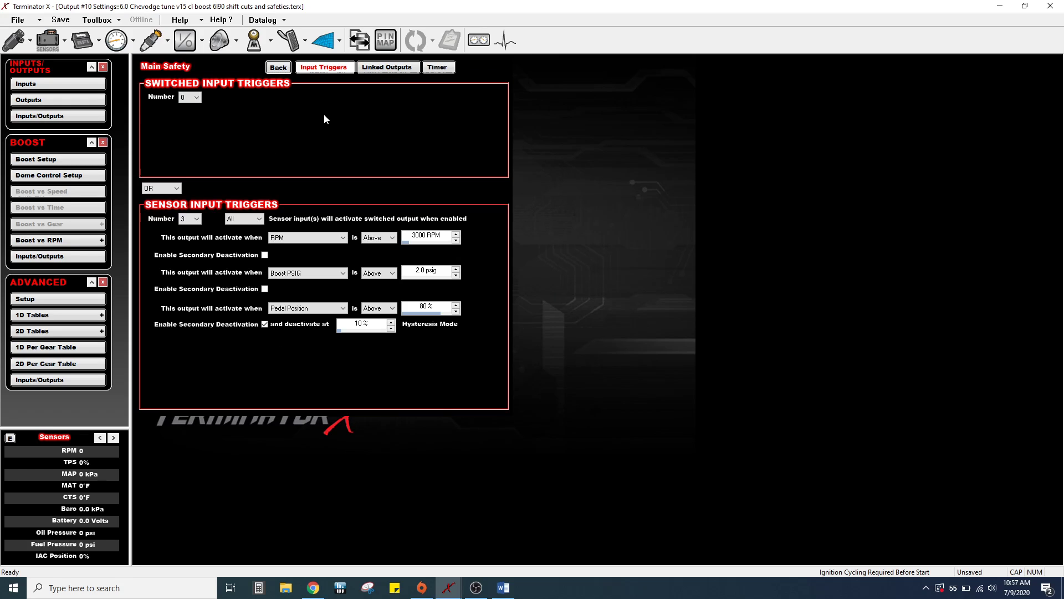
- Reopen the Main Safety output and compare its sensor input triggers with its linked outputs
click(282, 68)
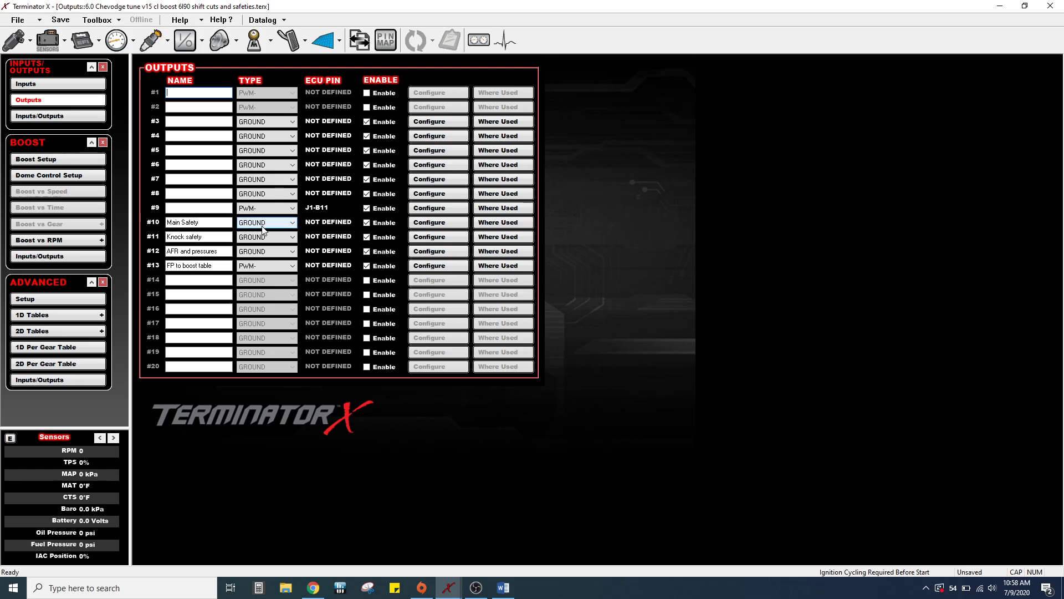
click(414, 223)
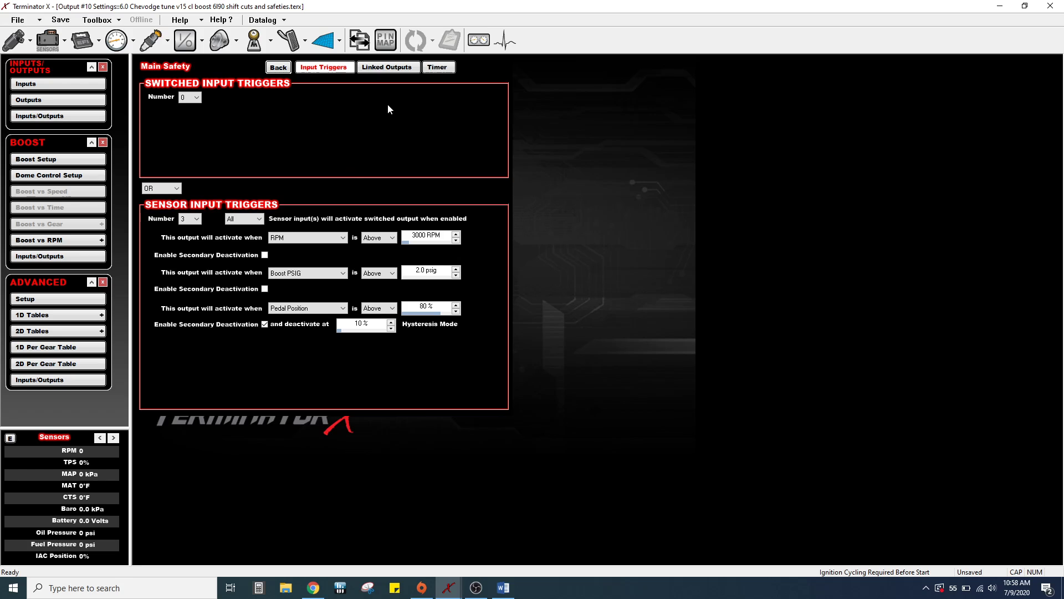
click(387, 68)
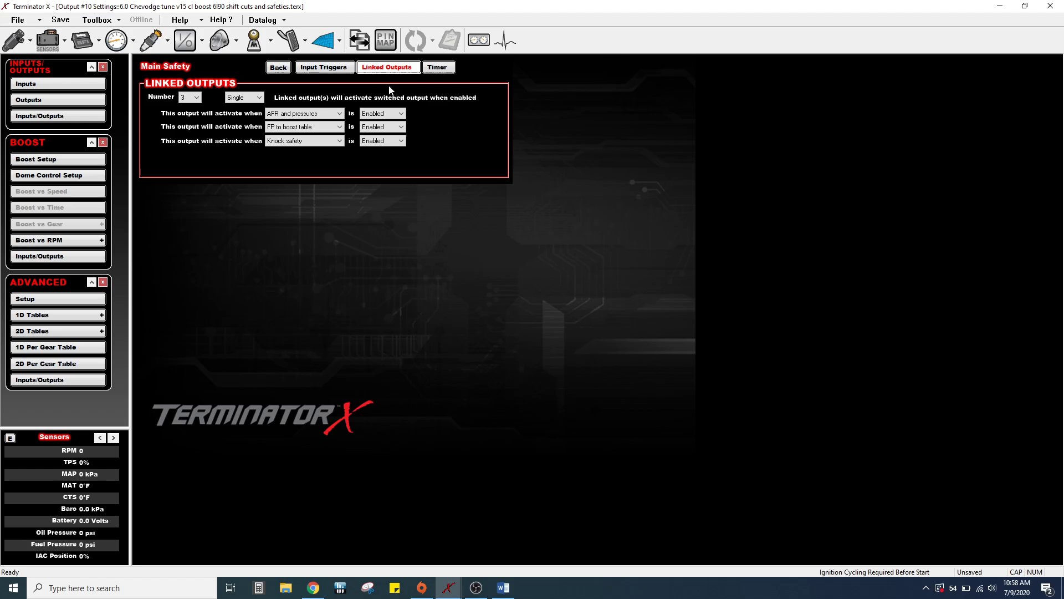
click(324, 67)
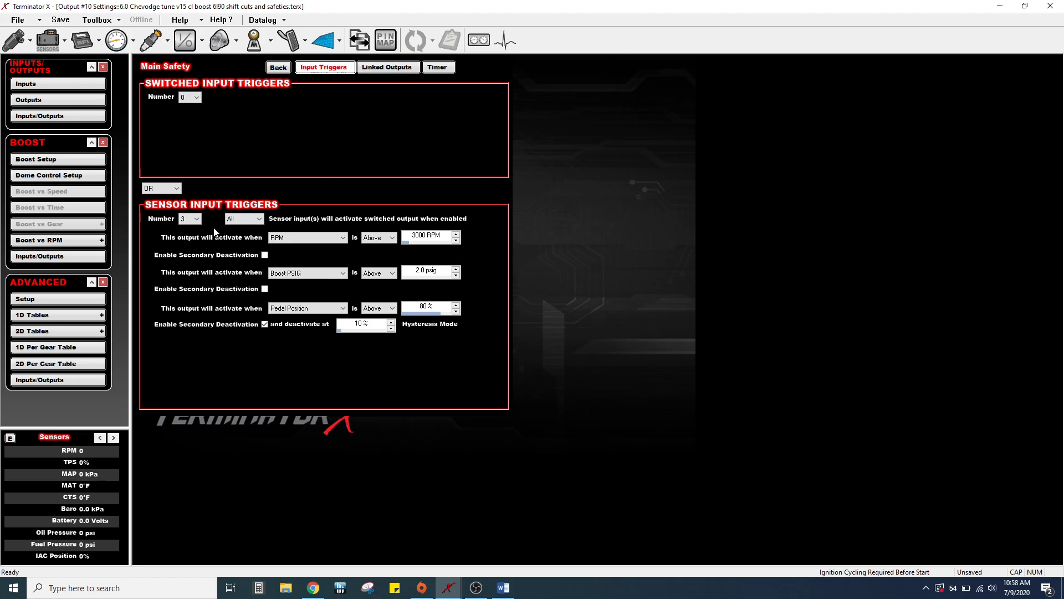
click(386, 66)
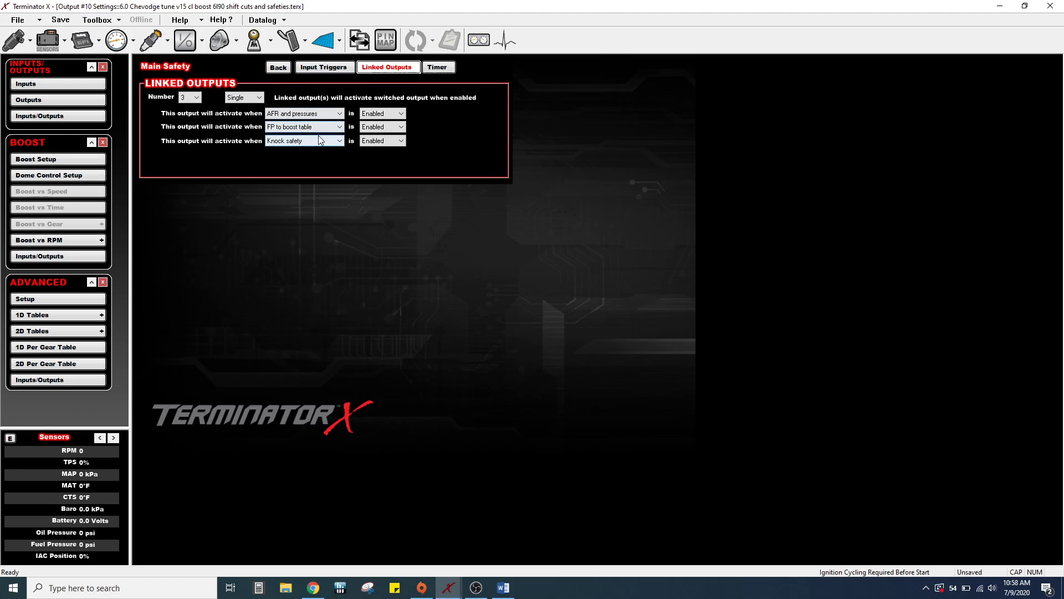
click(283, 69)
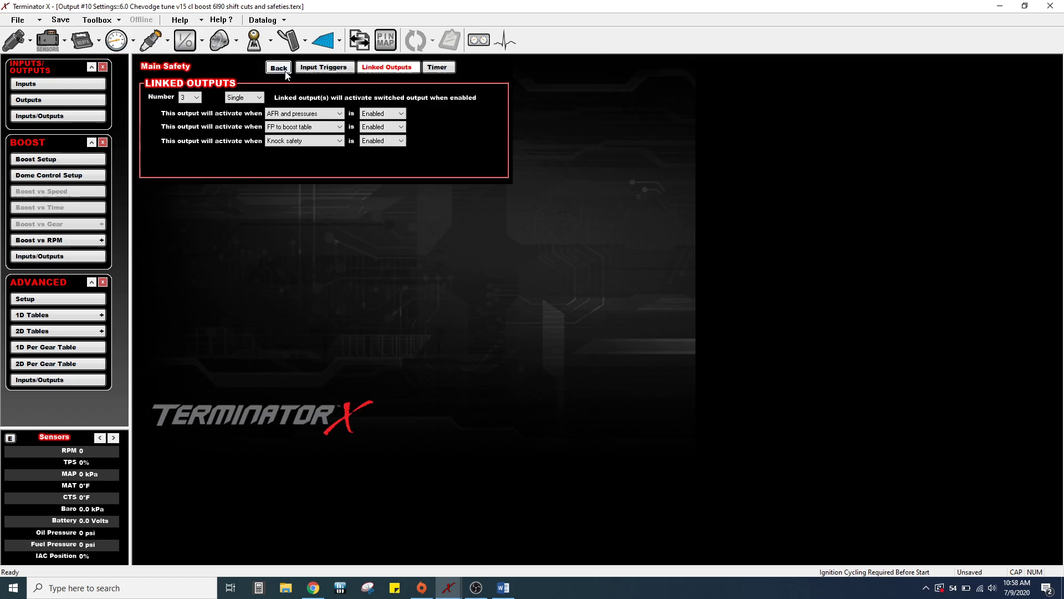
- Open the boost setup and check the action choices for the Main Safety switched trigger in the safety setup
click(216, 44)
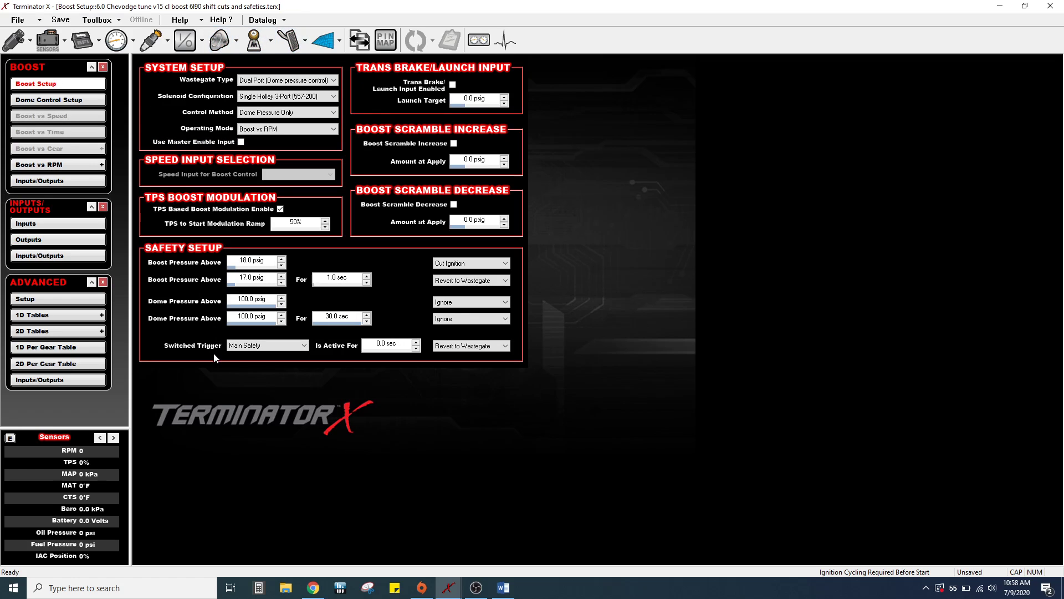
click(452, 347)
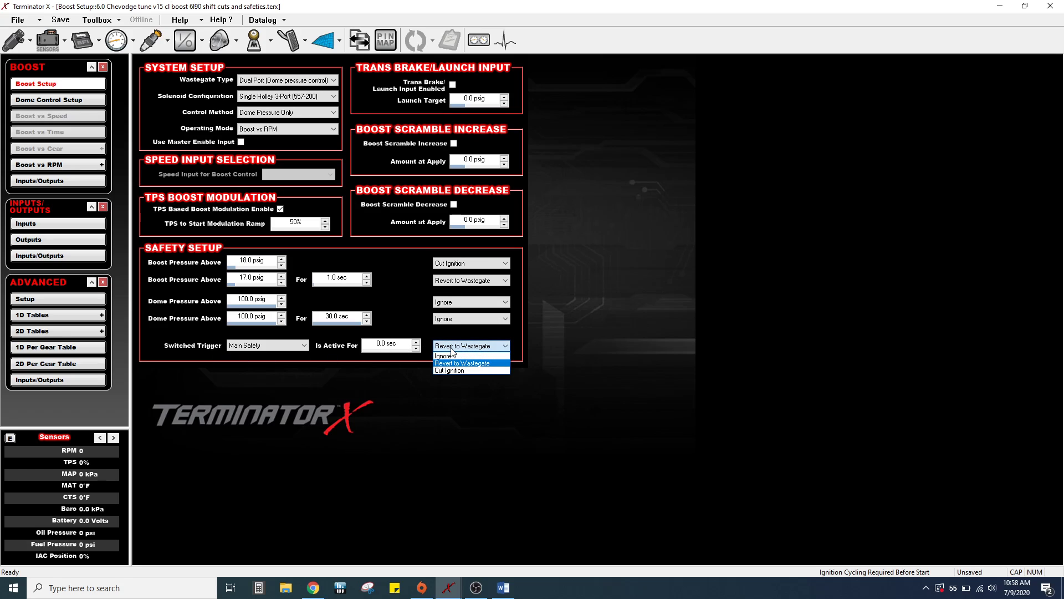
click(547, 402)
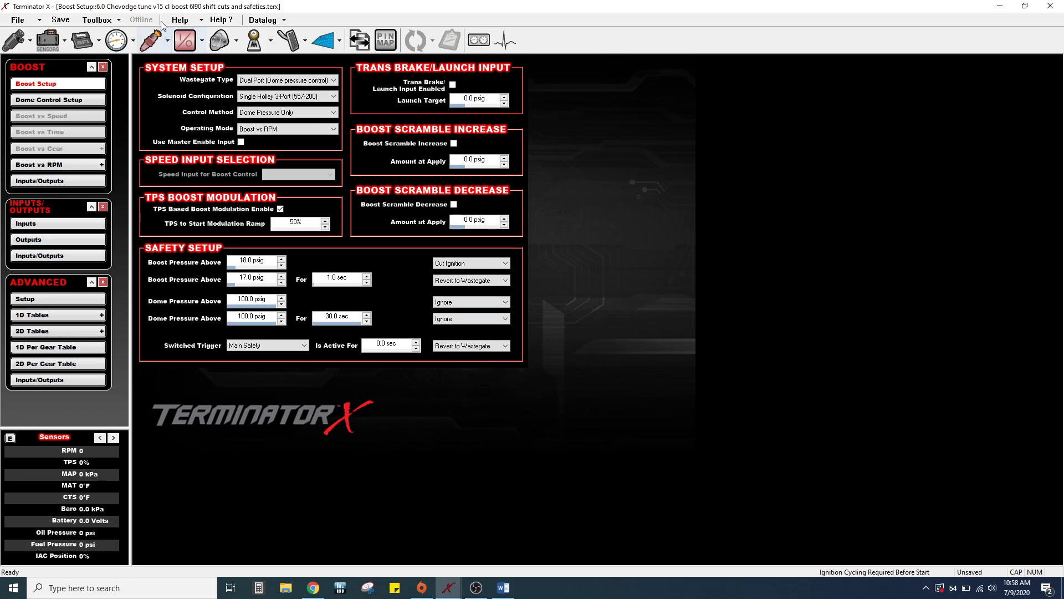
- Set the logic between switched and sensor input triggers of the AFR and pressures output to OR
click(187, 38)
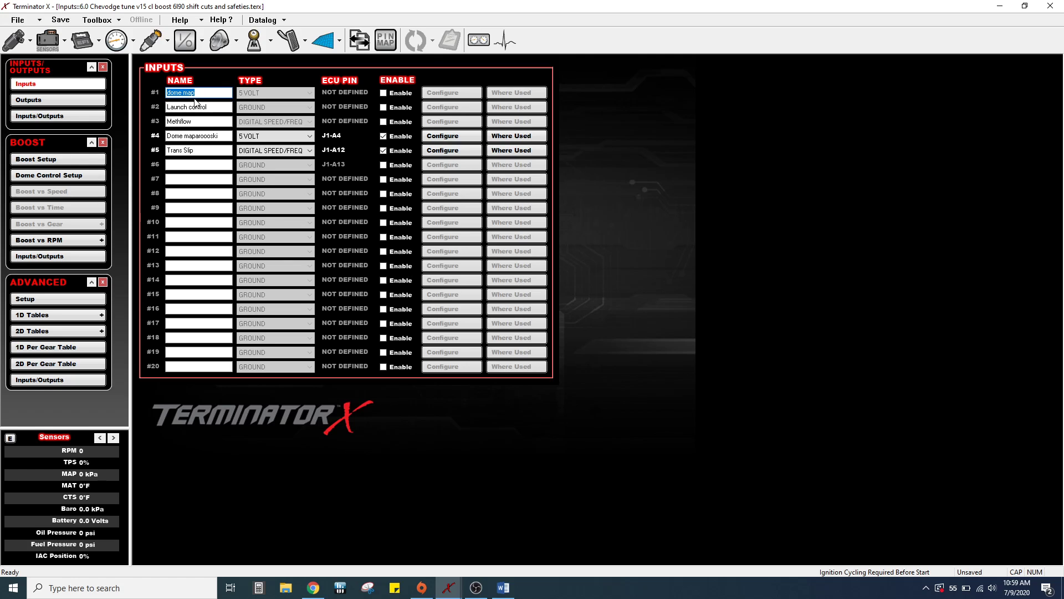
click(89, 102)
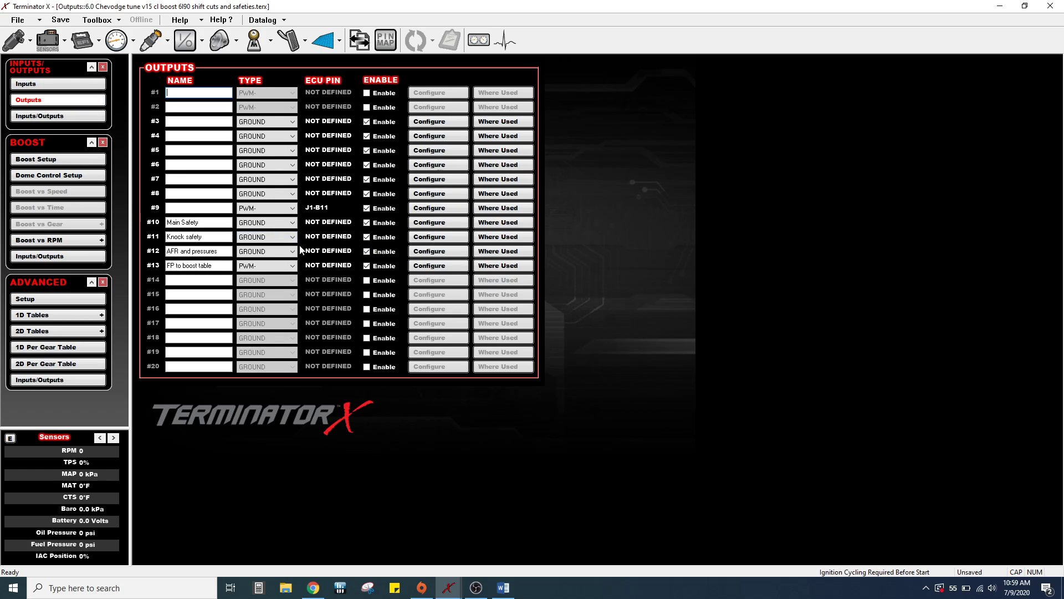
click(431, 251)
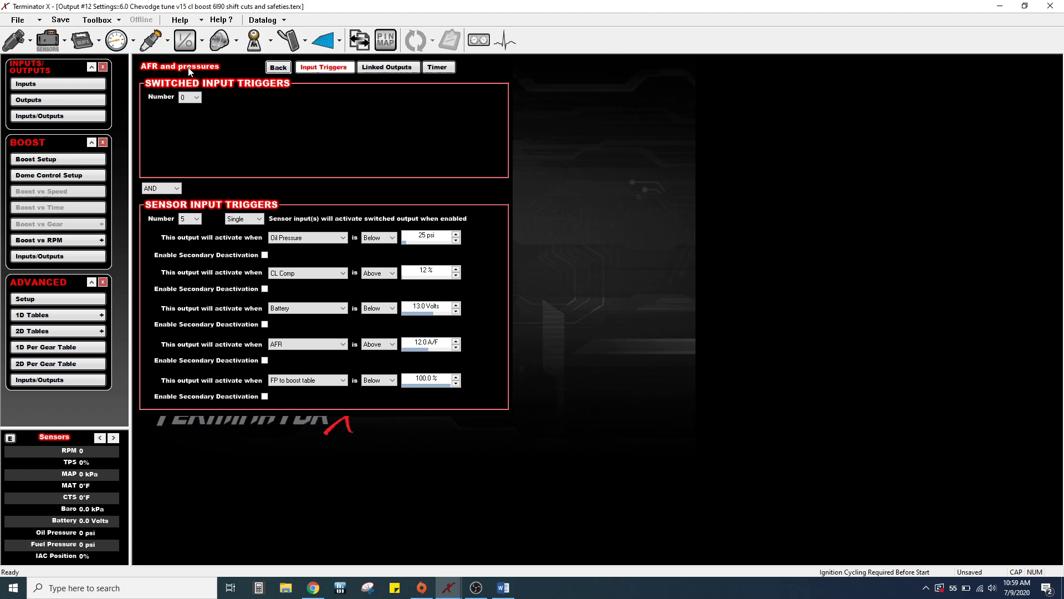
click(161, 189)
click(158, 205)
click(280, 69)
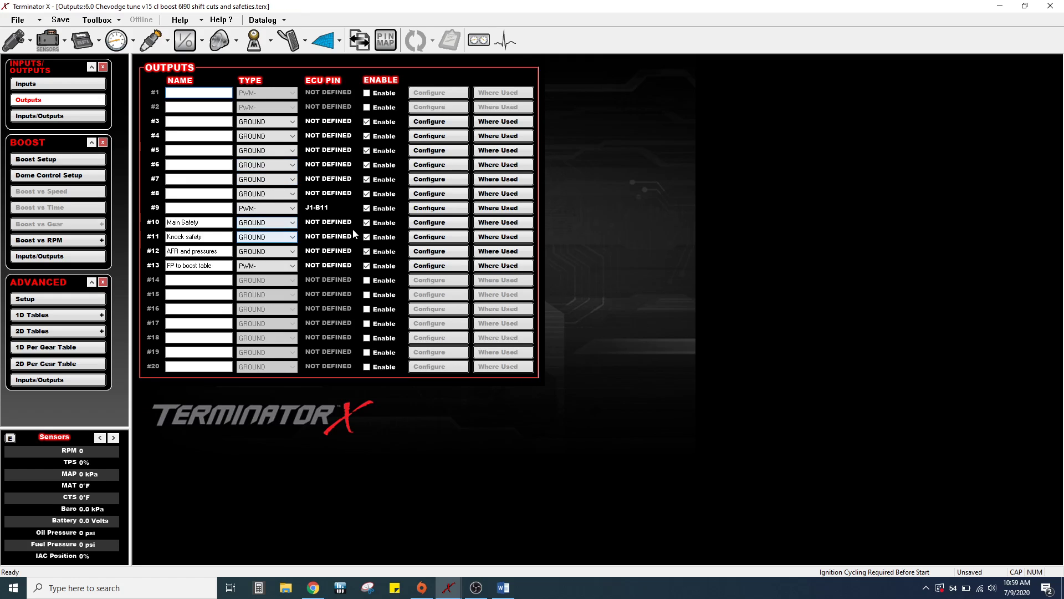
- Check the AFR and pressures link among the Main Safety output's linked outputs
click(419, 224)
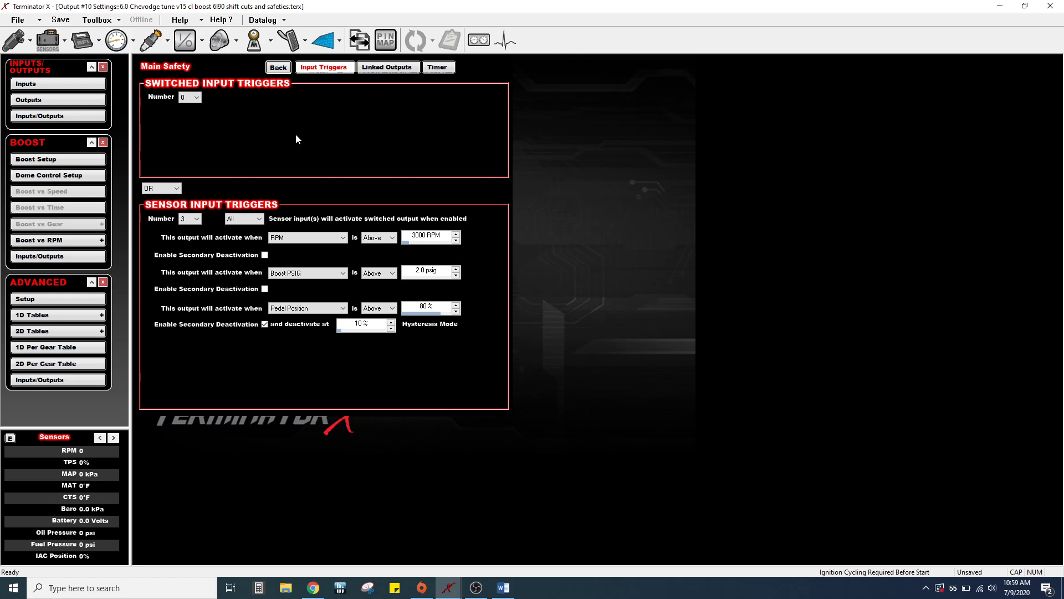
click(387, 69)
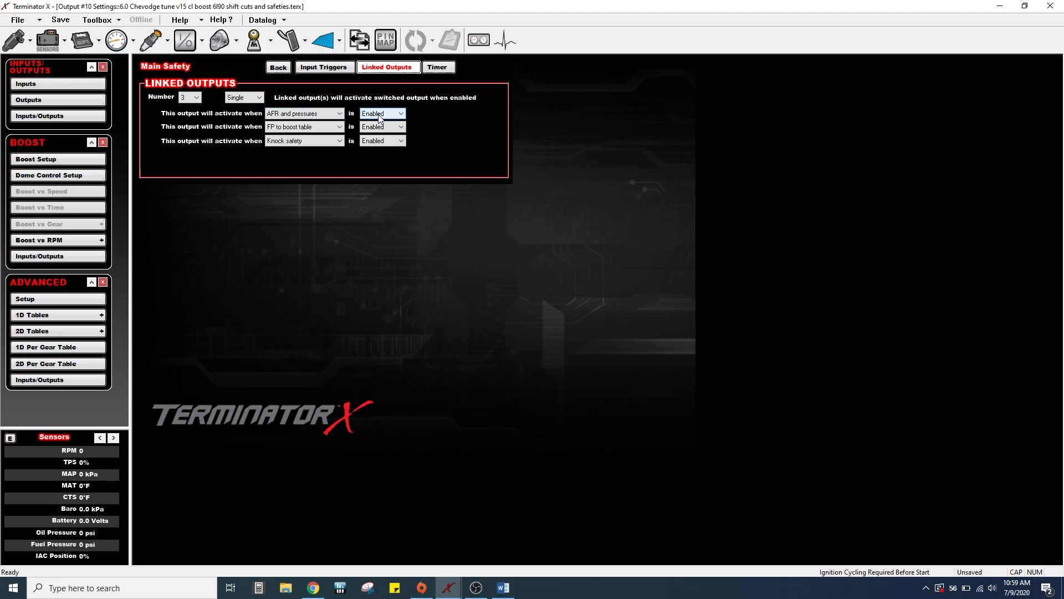
click(274, 66)
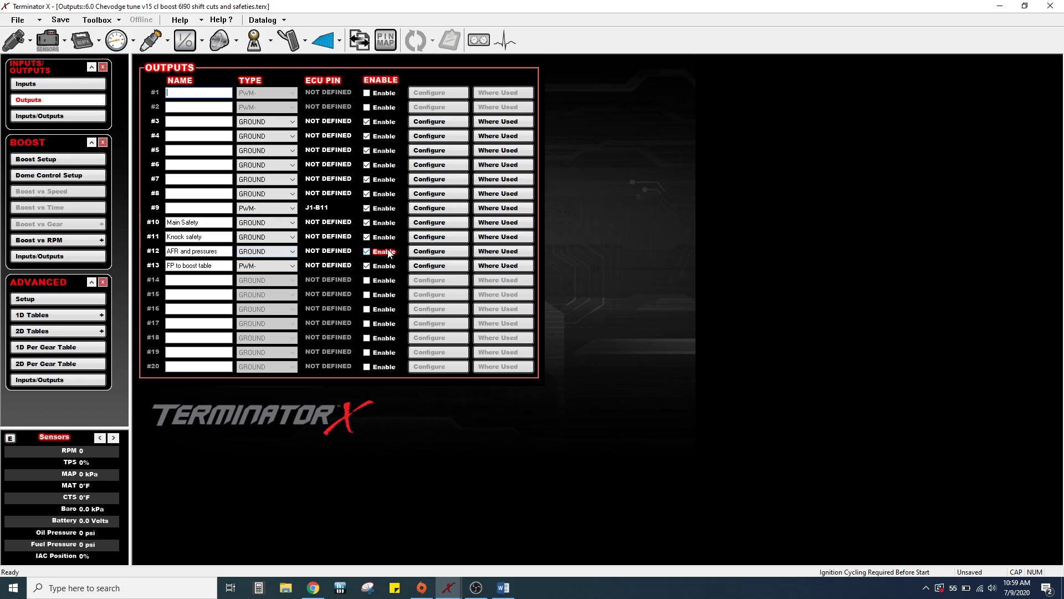
- Review the AFR and pressures output's sensor triggers, and view the base fuel Volumetric Efficiency Table
click(429, 251)
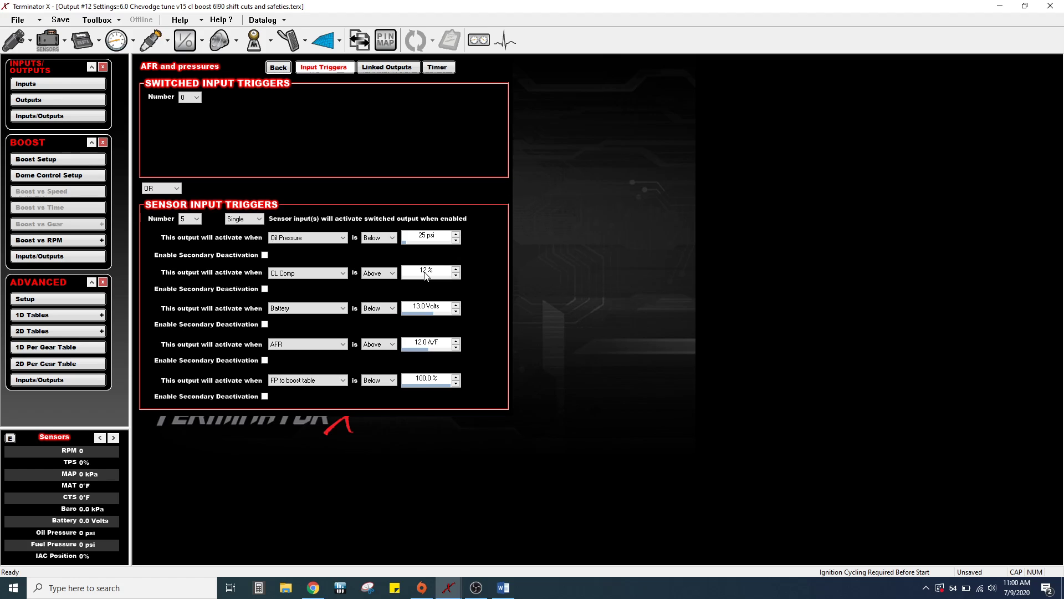
key(shift+Tab)
key(shift+Tab)
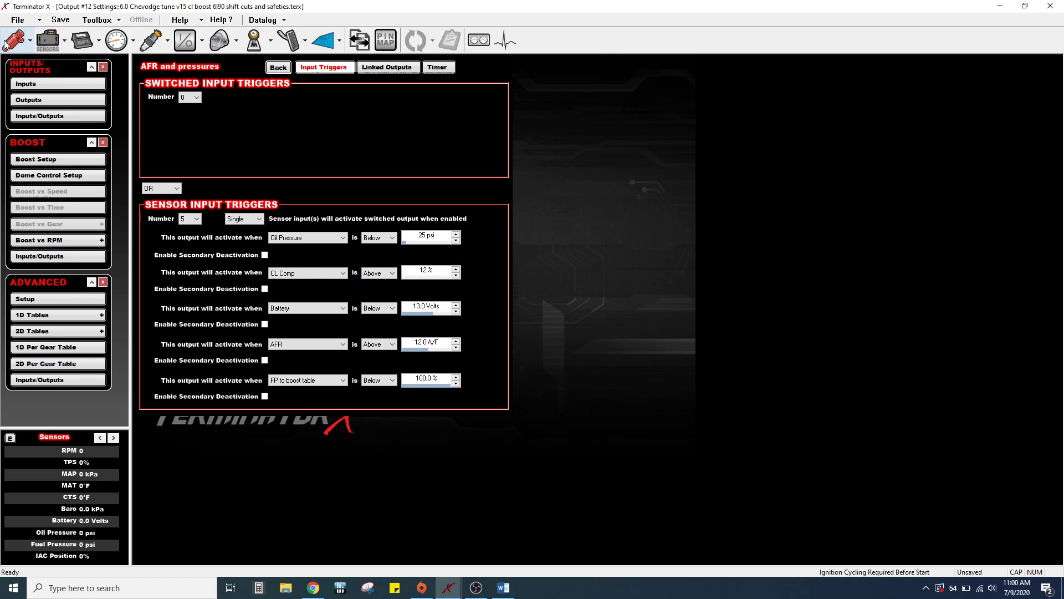
click(82, 40)
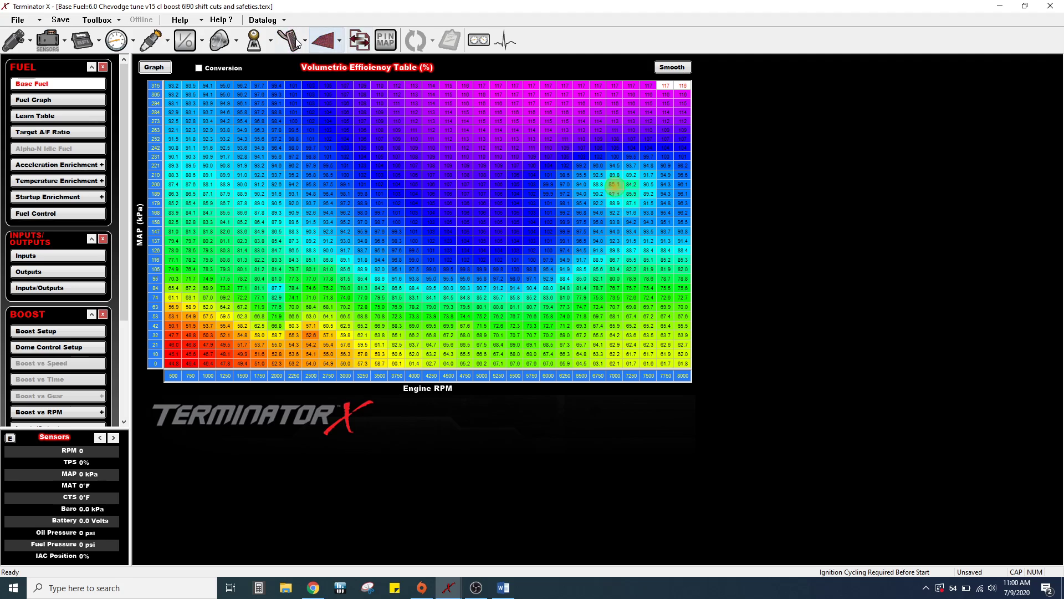
- Return to the AFR and pressures output and examine its Battery voltage trigger
click(192, 41)
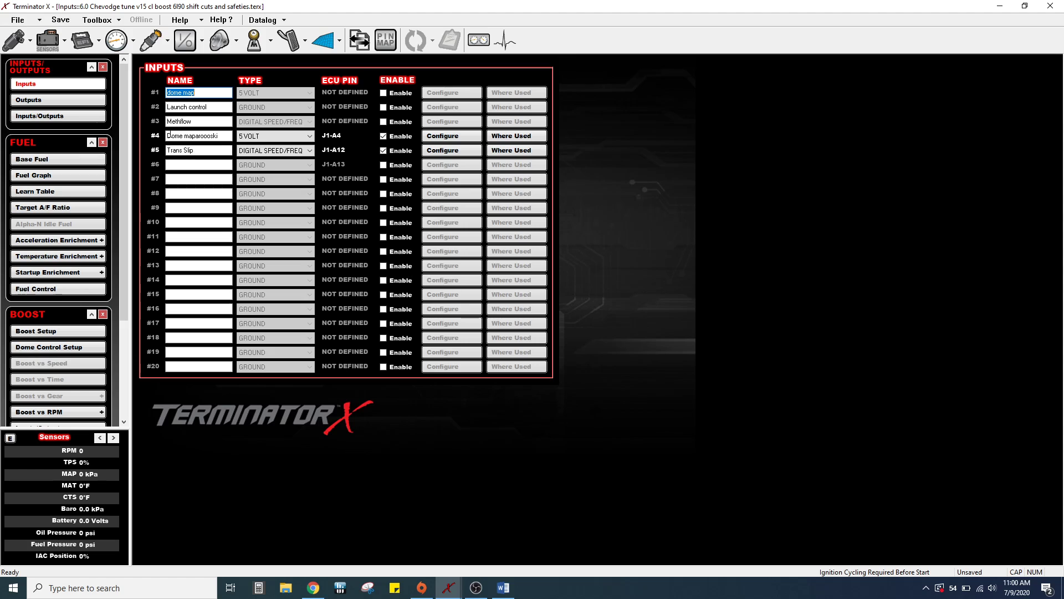
click(62, 100)
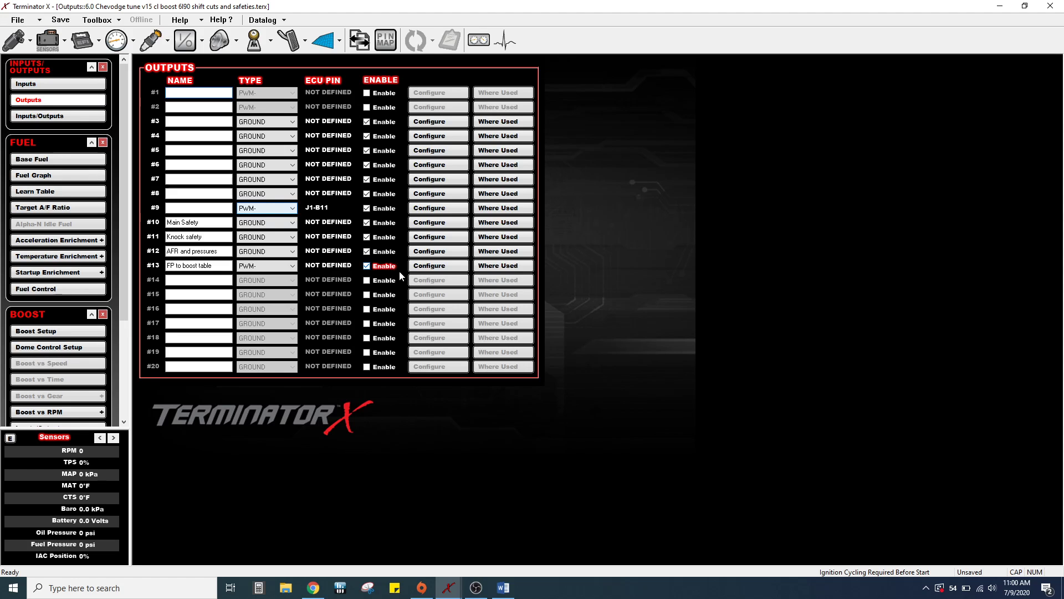
click(447, 251)
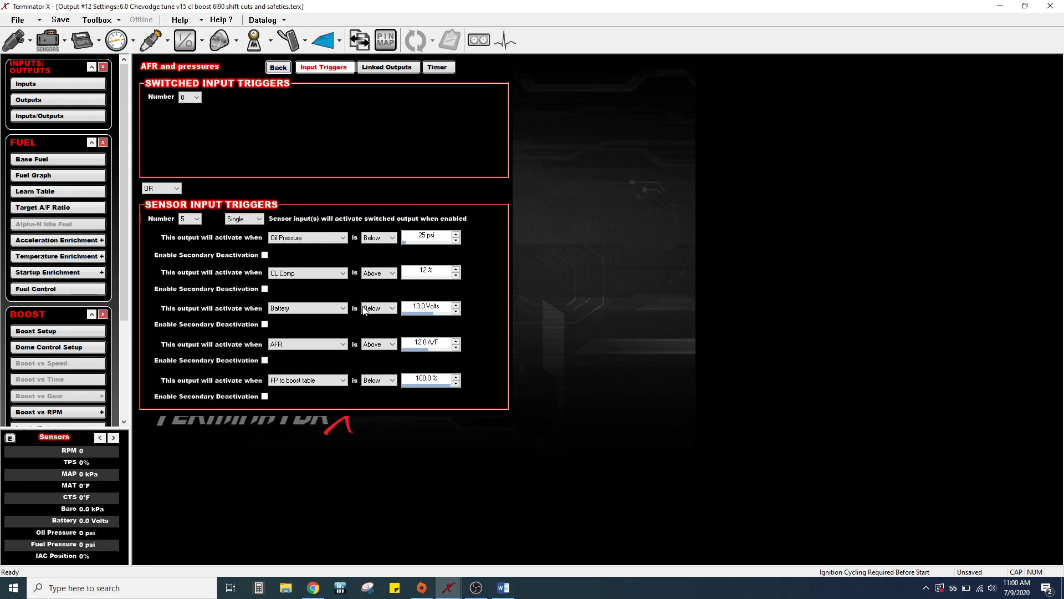
double_click(415, 309)
click(277, 68)
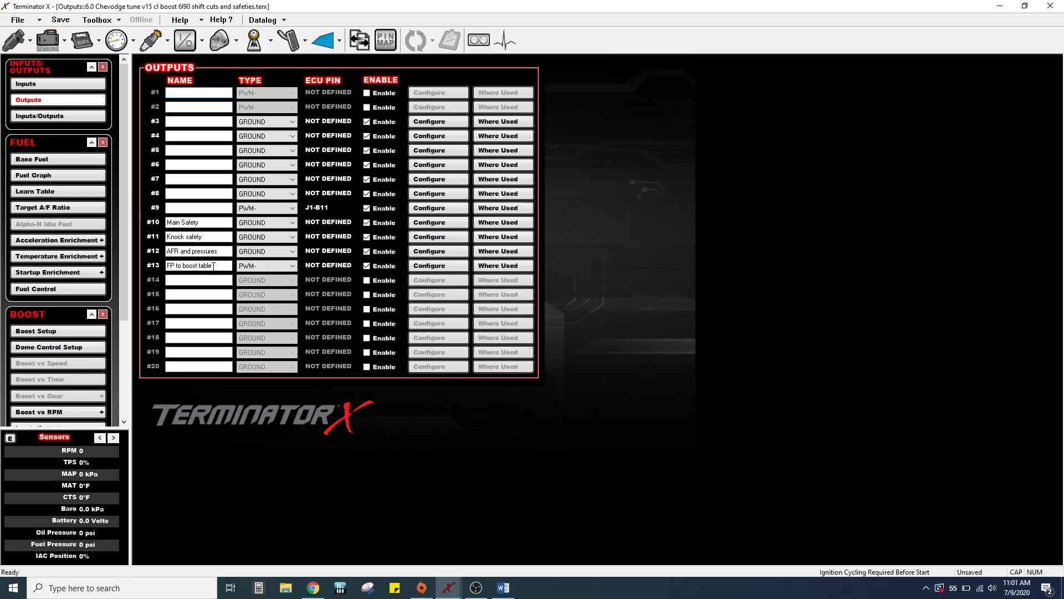
- Open the FP to boost table output and view its PWM setup with the fuel pressure versus boost duty cycle table
click(417, 267)
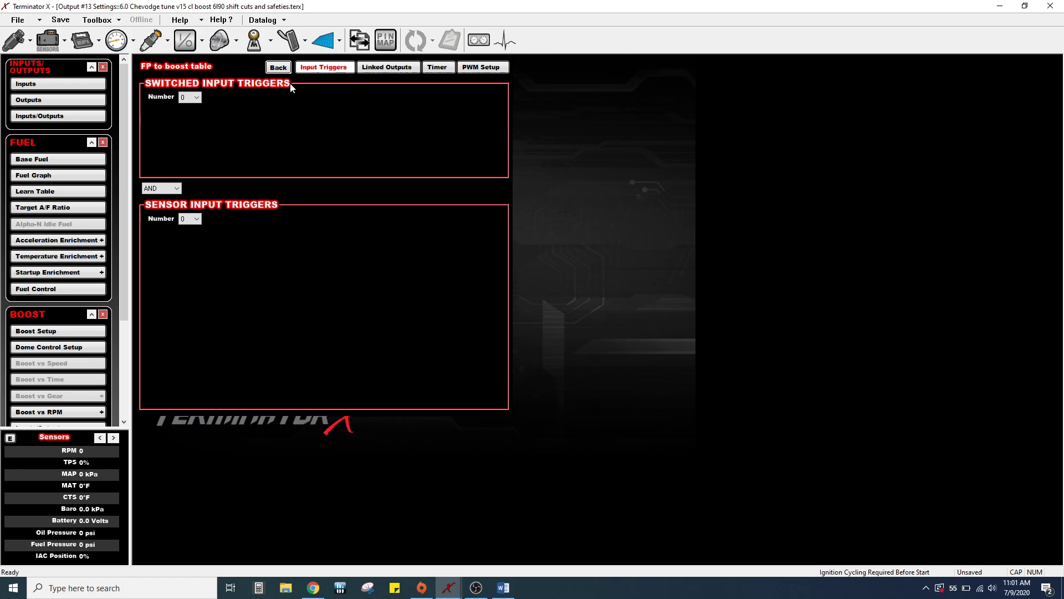
click(387, 67)
click(466, 67)
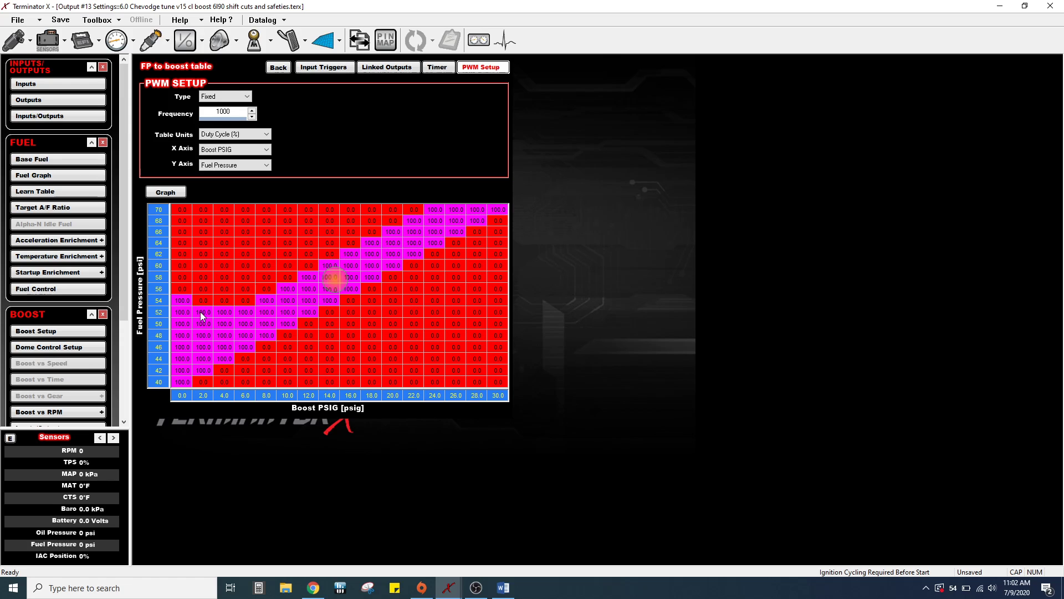
- Overlay the datalog on the fuel pressure versus boost table, inspect its trace, and remove the overlay
click(280, 22)
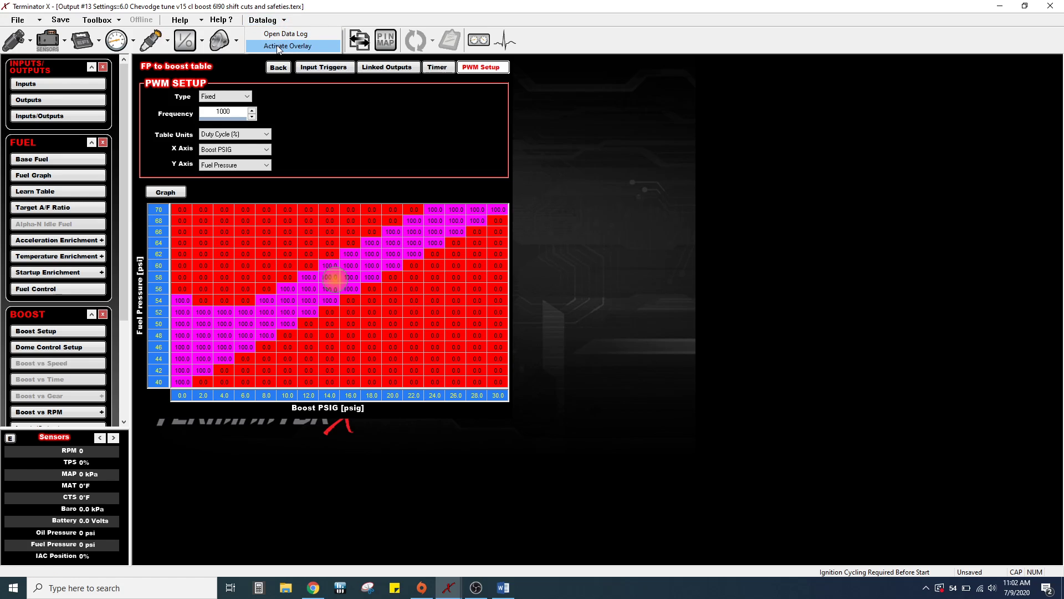
click(279, 47)
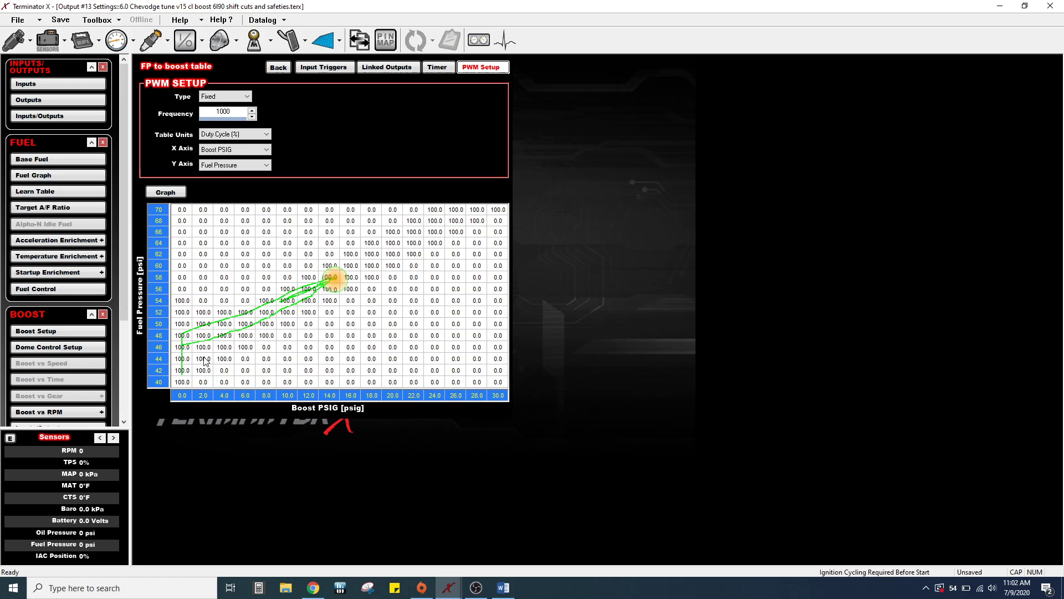
click(306, 339)
click(264, 21)
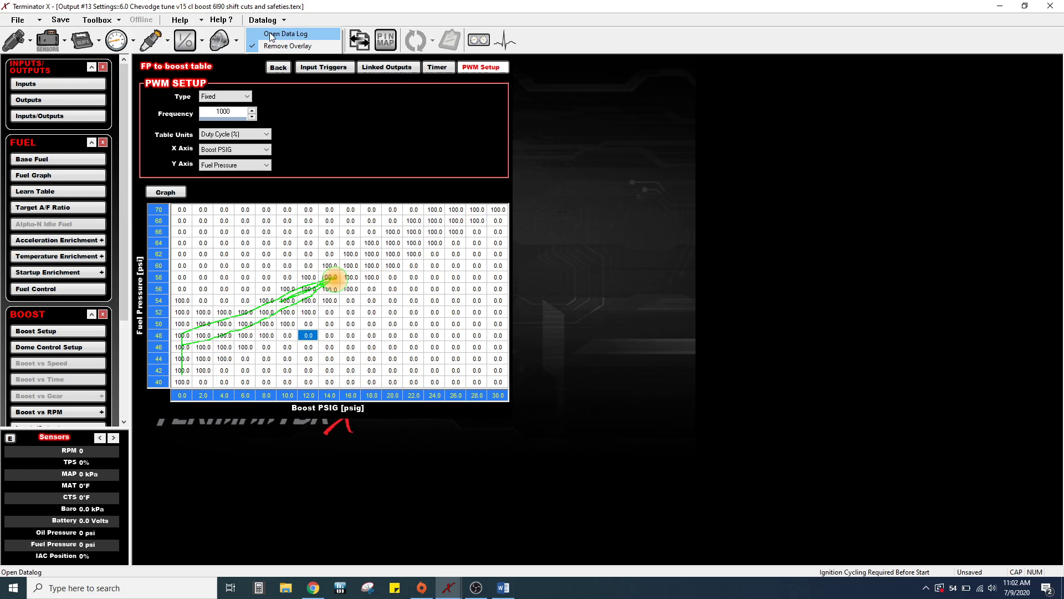
click(270, 45)
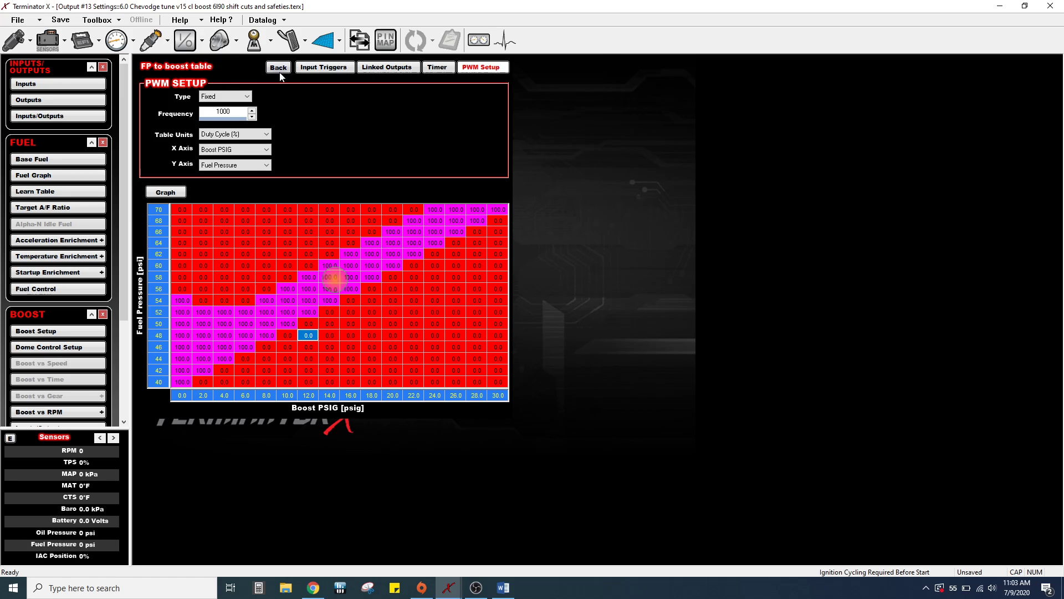
- Check the FP to boost table output's PWM frequency and the inputs in the ECU pin map, and return to the outputs list
double_click(226, 114)
click(387, 40)
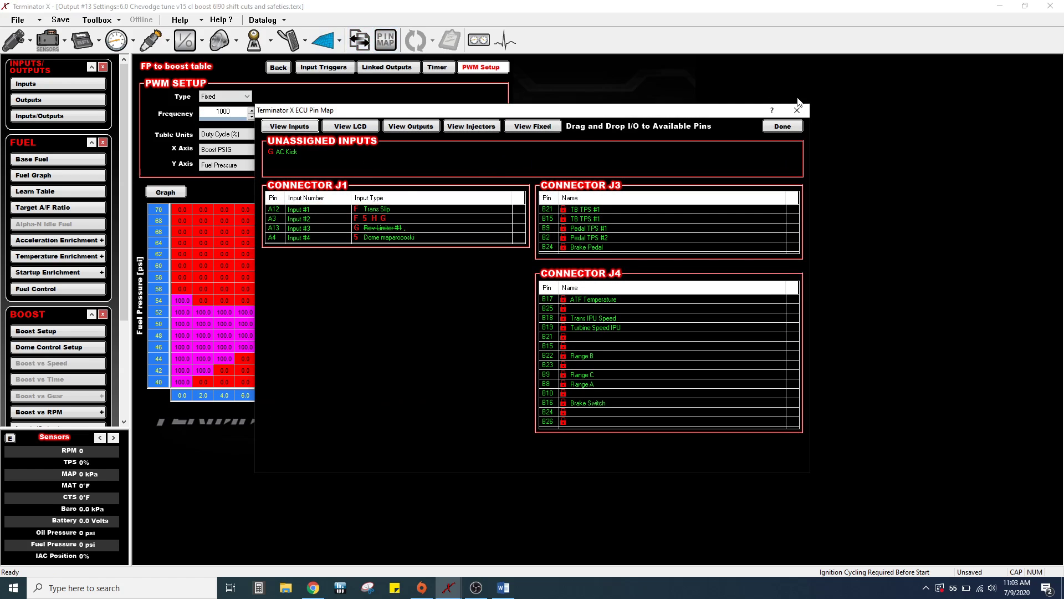
click(783, 126)
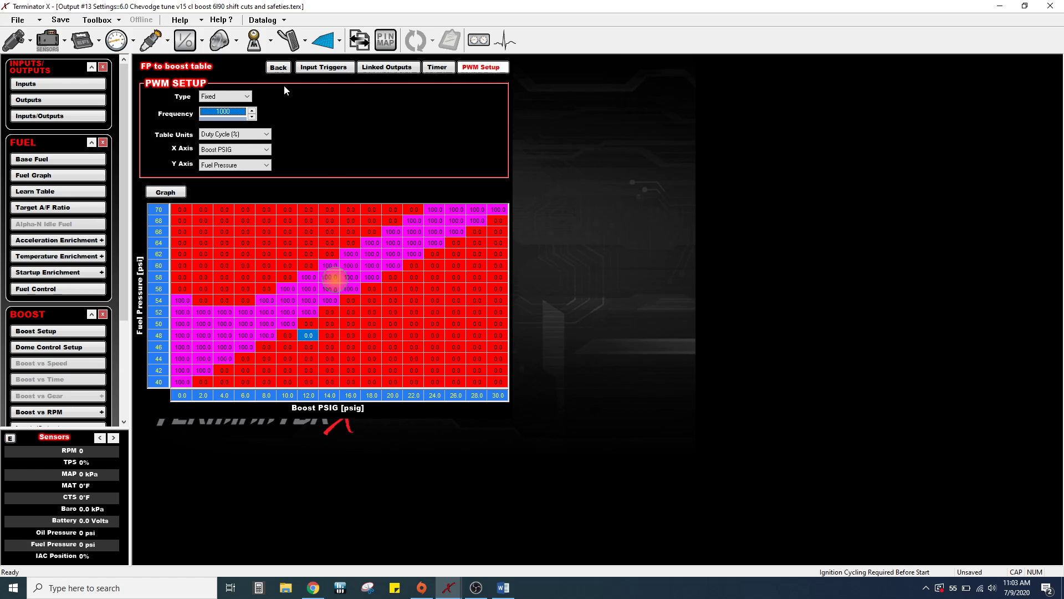
click(280, 67)
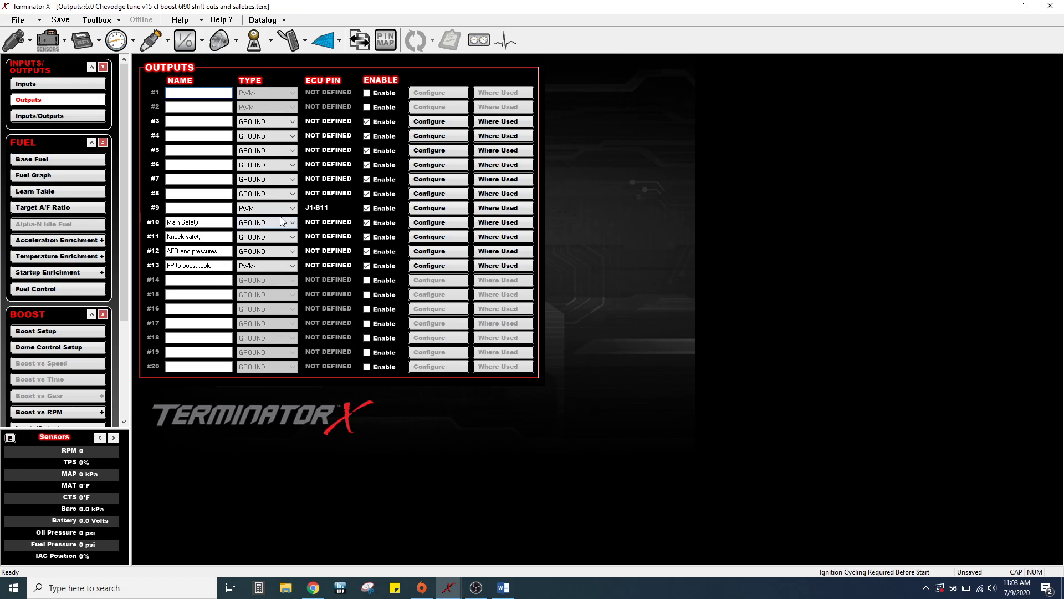
- Reduce Main Safety's linked outputs to 2 in Single mode, changing the second link to Knock safety, and return to the outputs list
click(419, 223)
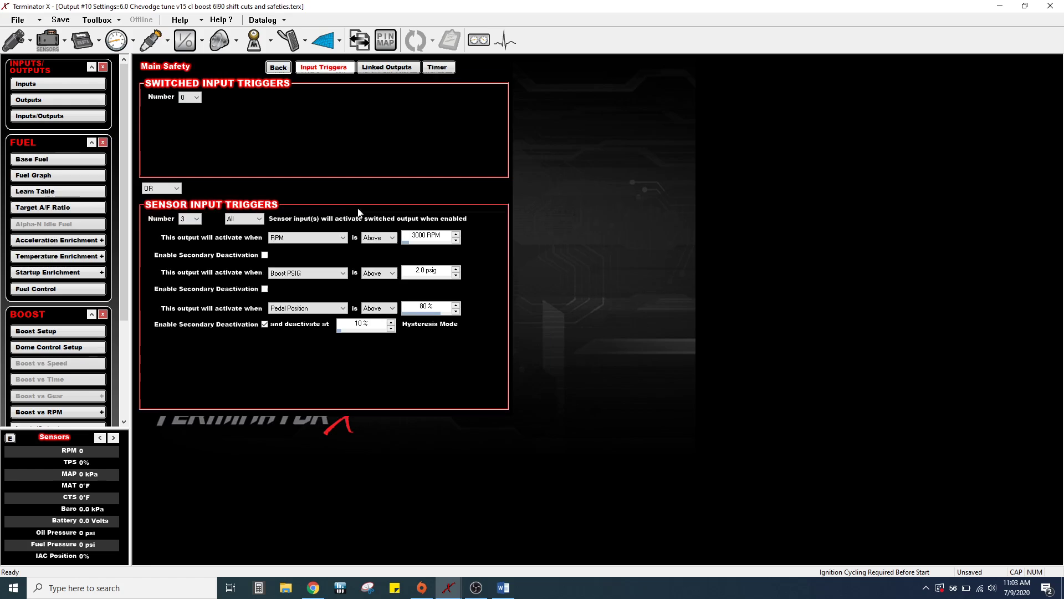
click(387, 71)
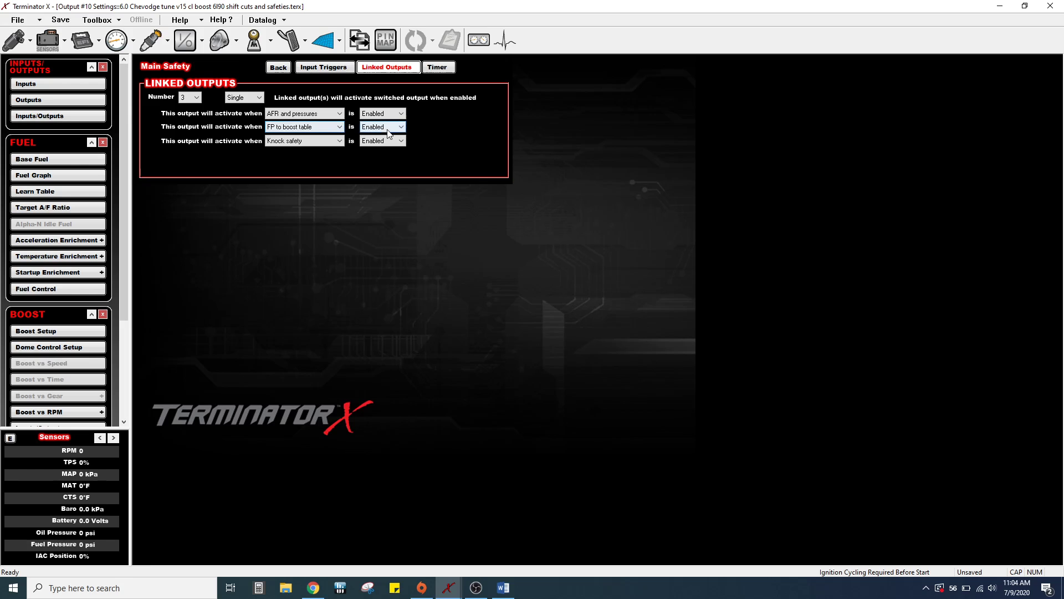
click(238, 101)
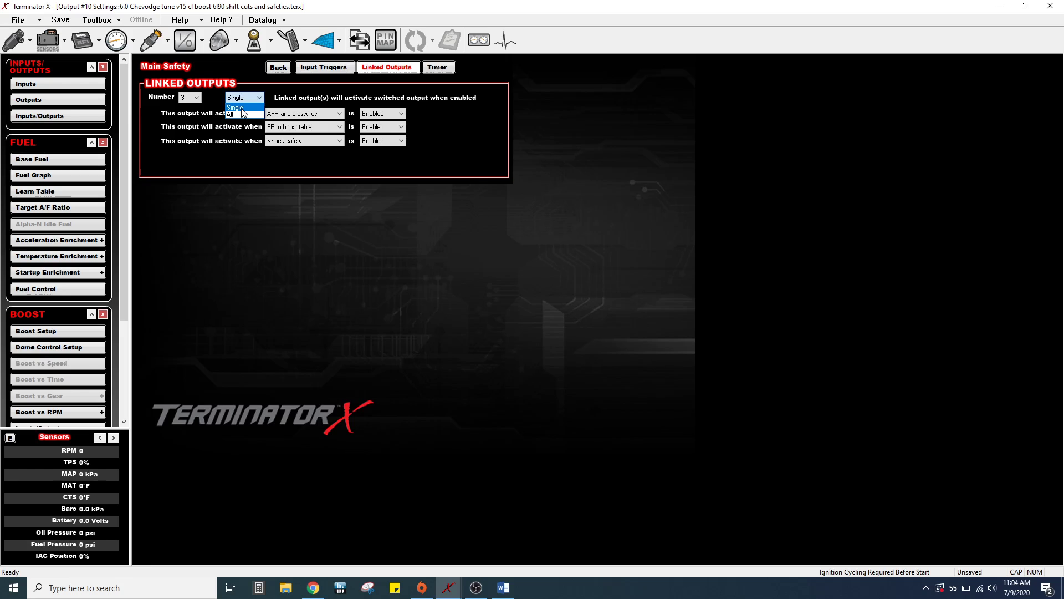
click(244, 108)
click(198, 100)
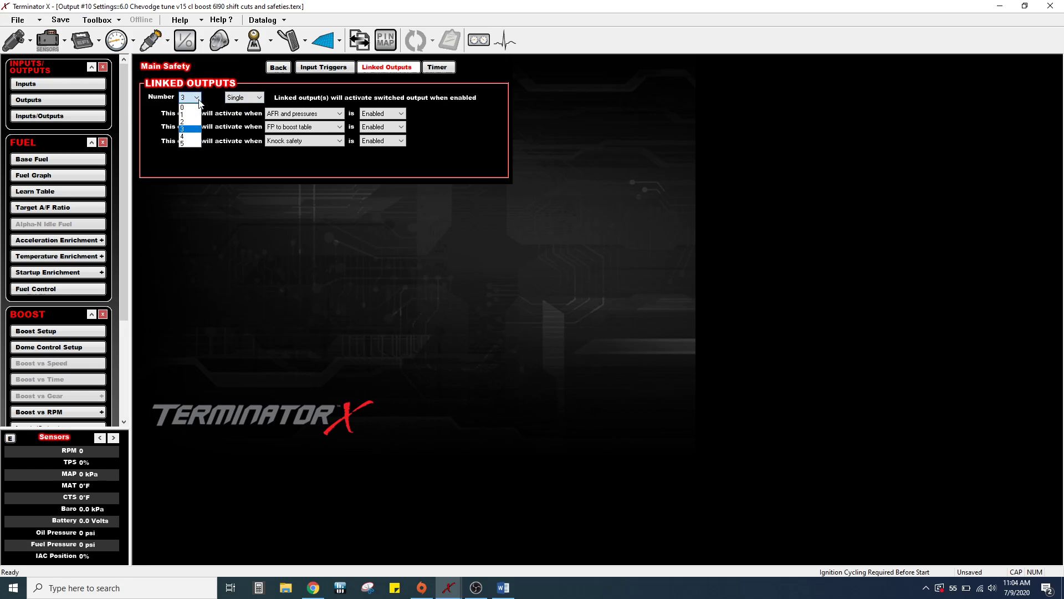
click(193, 124)
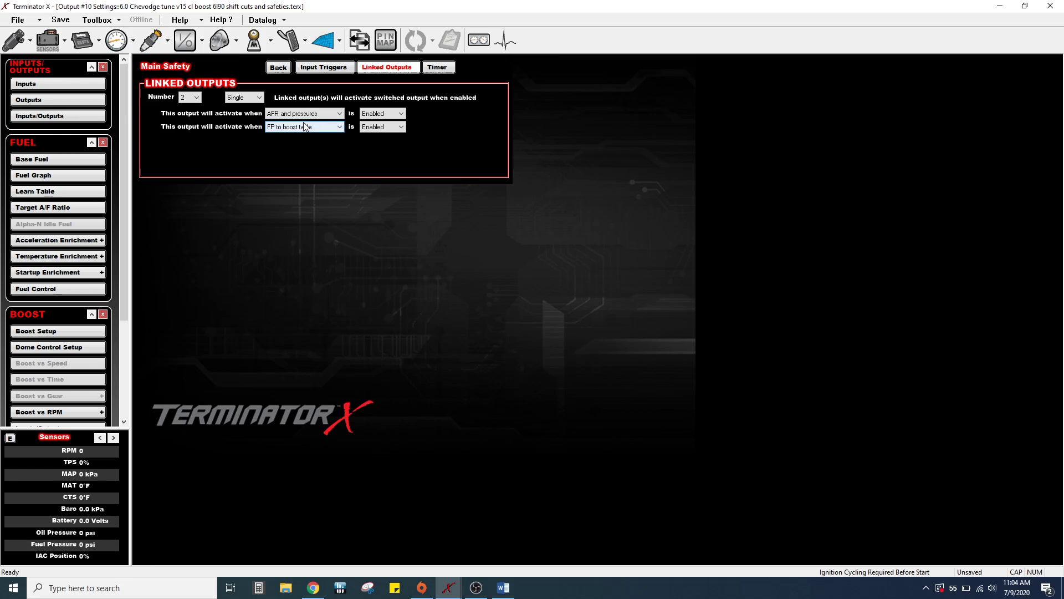
click(304, 127)
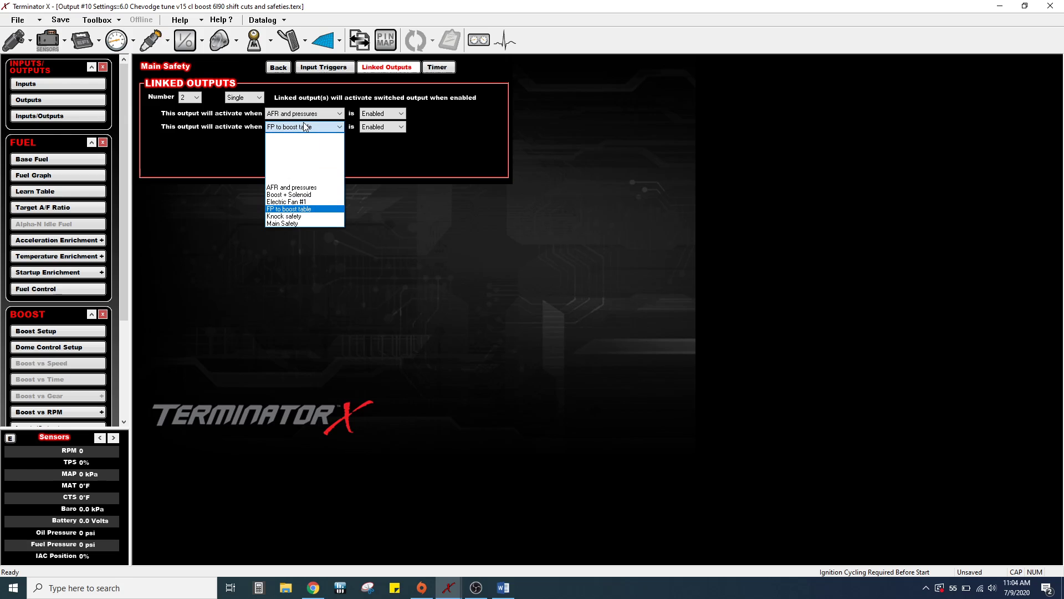
click(293, 216)
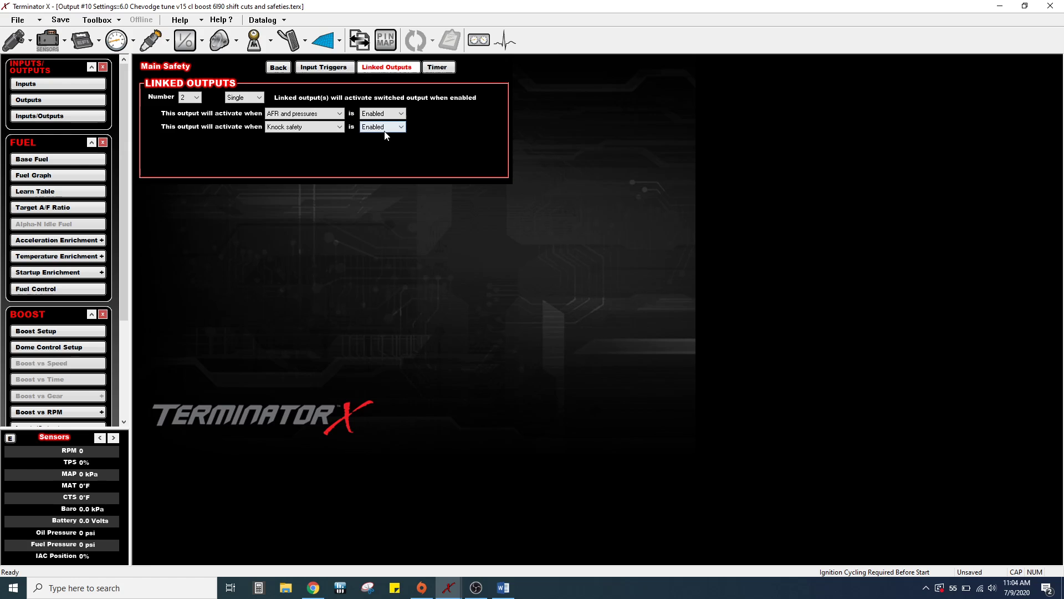
click(278, 67)
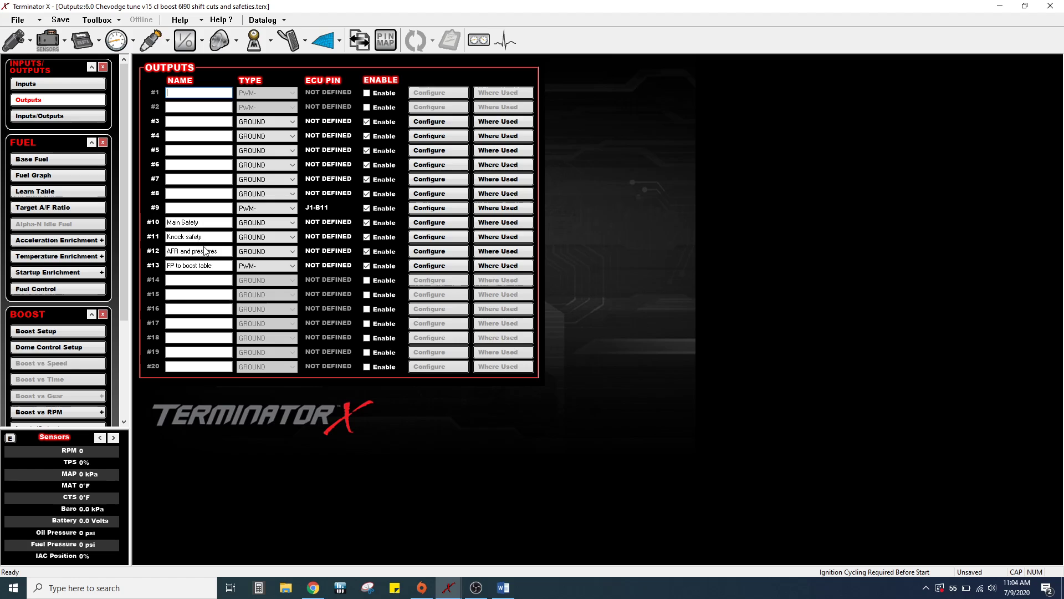
- Review the AFR and pressures sensor triggers and Main Safety's input triggers and linked outputs, and return to the outputs list
click(427, 252)
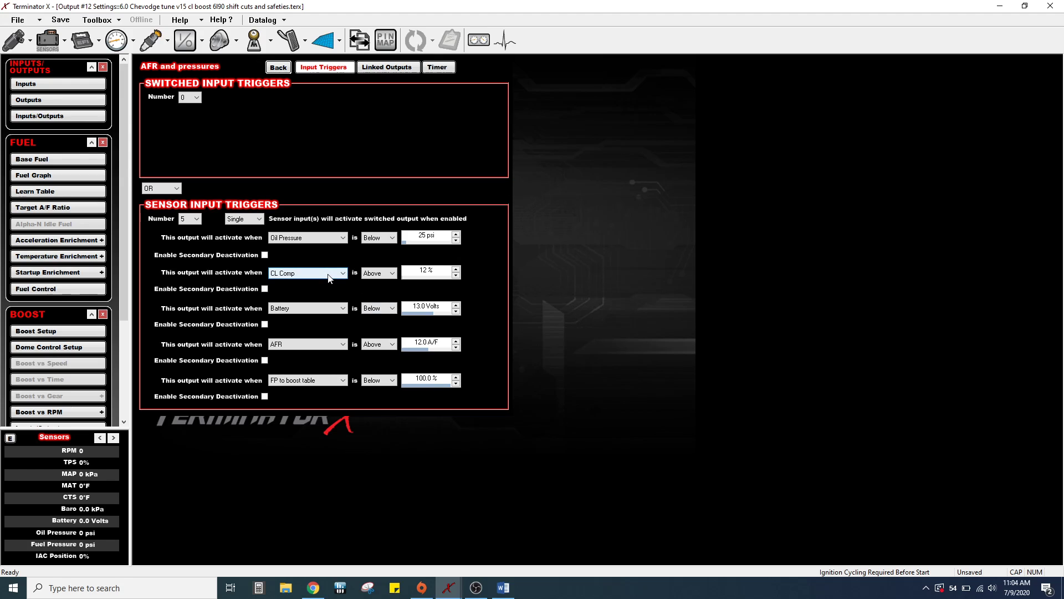
click(274, 72)
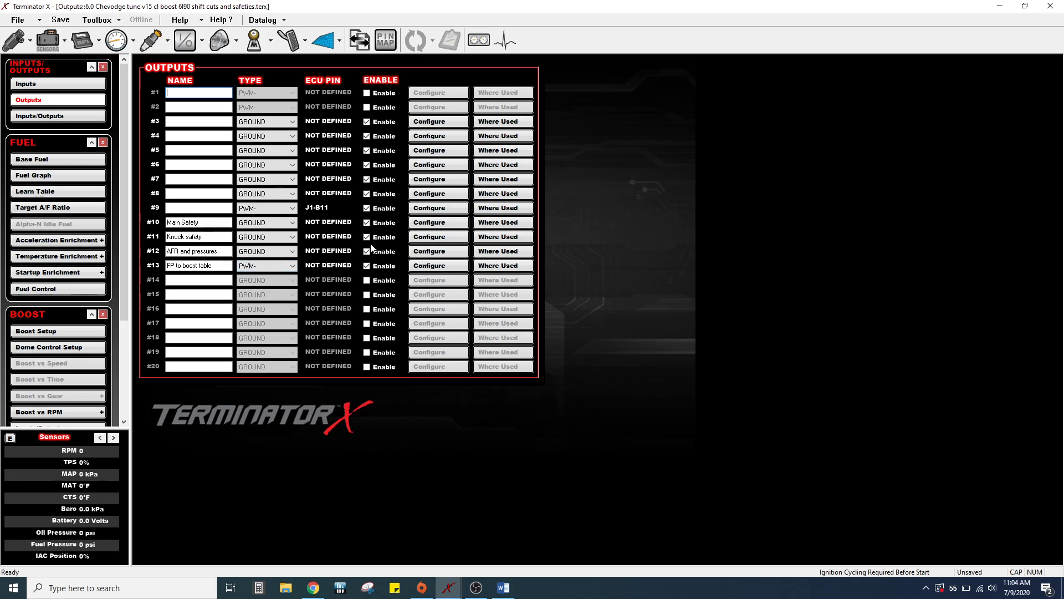
click(438, 223)
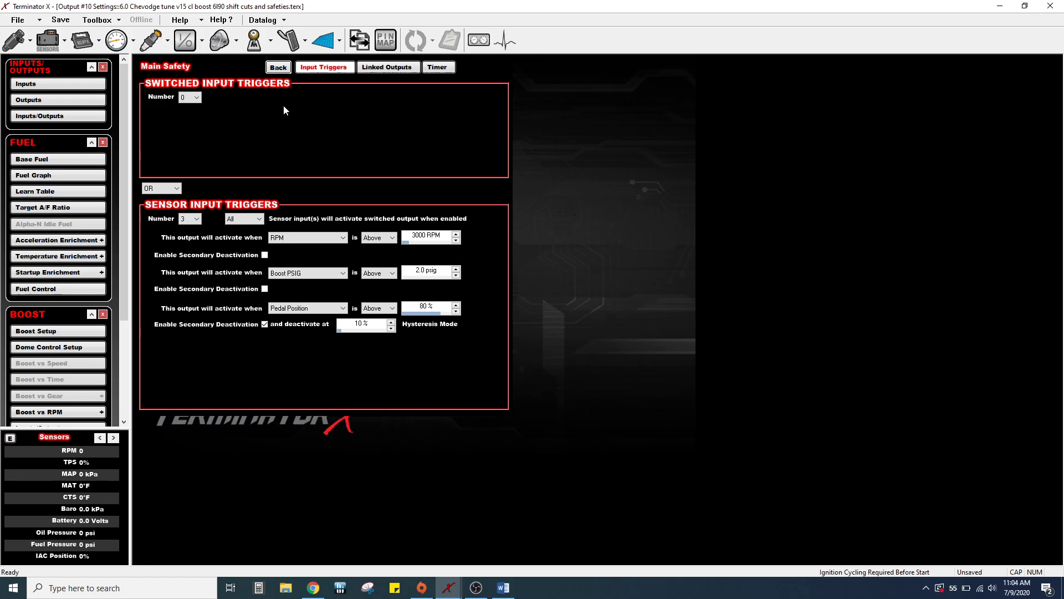
click(387, 67)
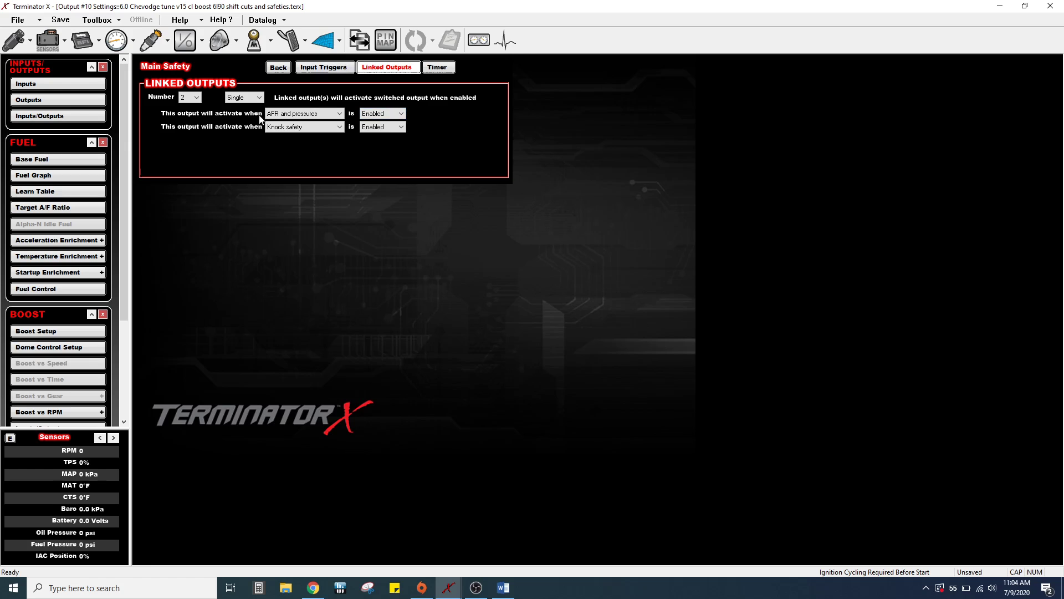
click(279, 68)
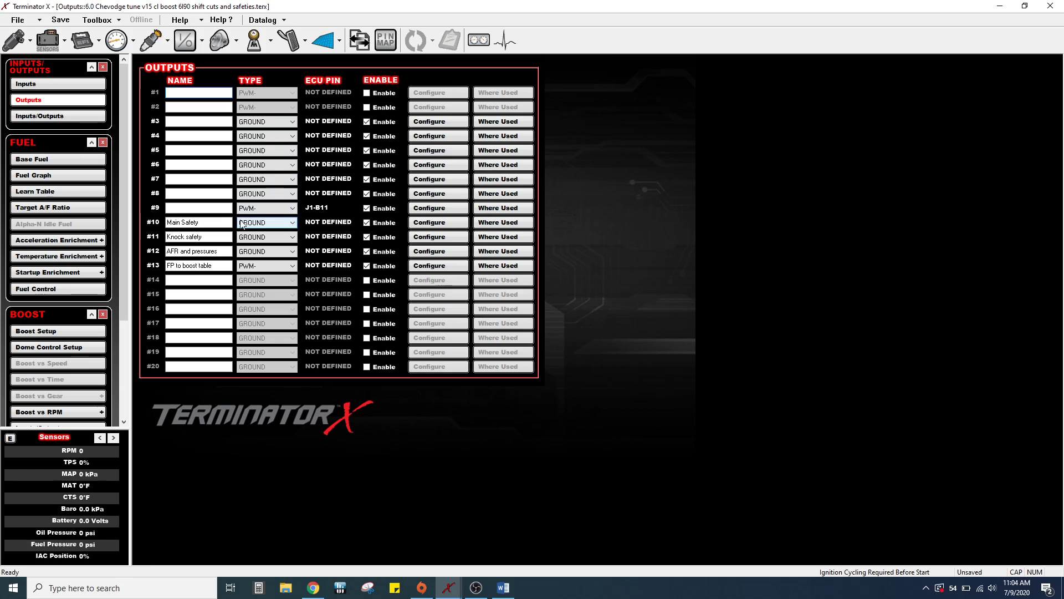
- Compare Main Safety's sensor input triggers with the safety notes in the Word document, and return to Terminator X's outputs list
click(425, 225)
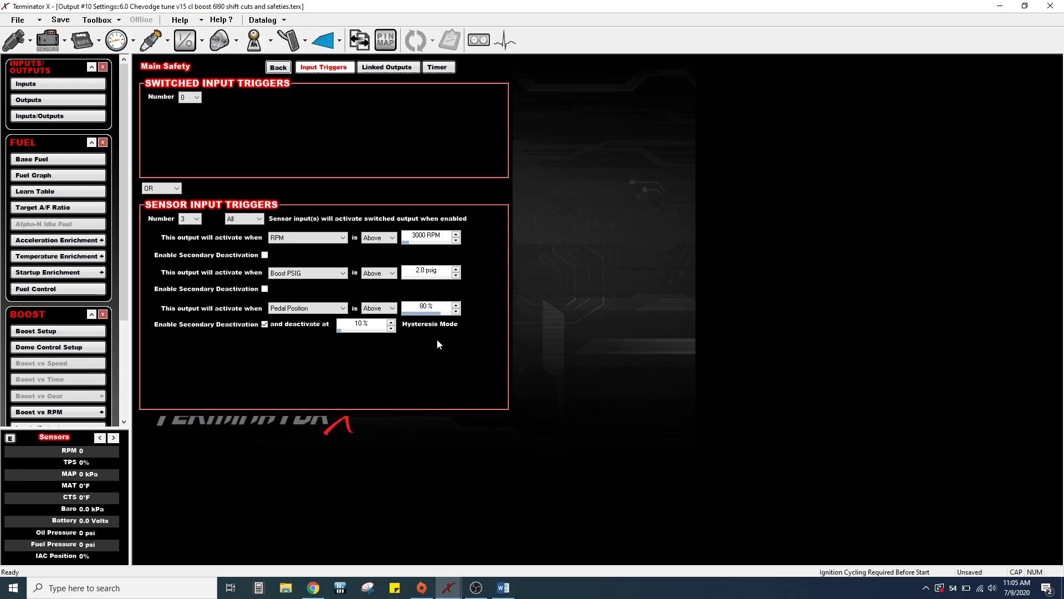
key(alt+Tab)
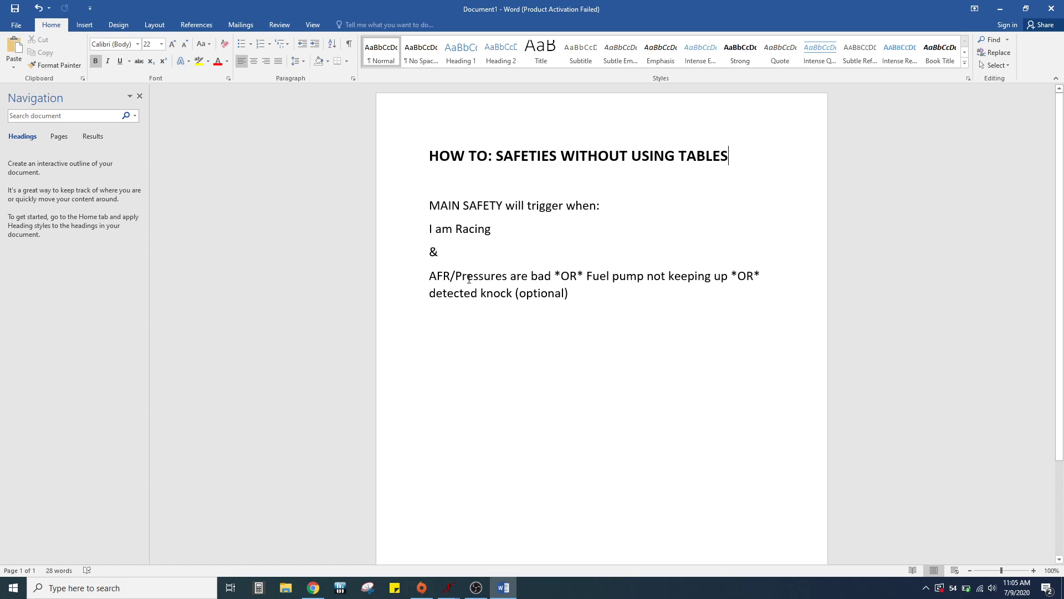
key(alt+Tab)
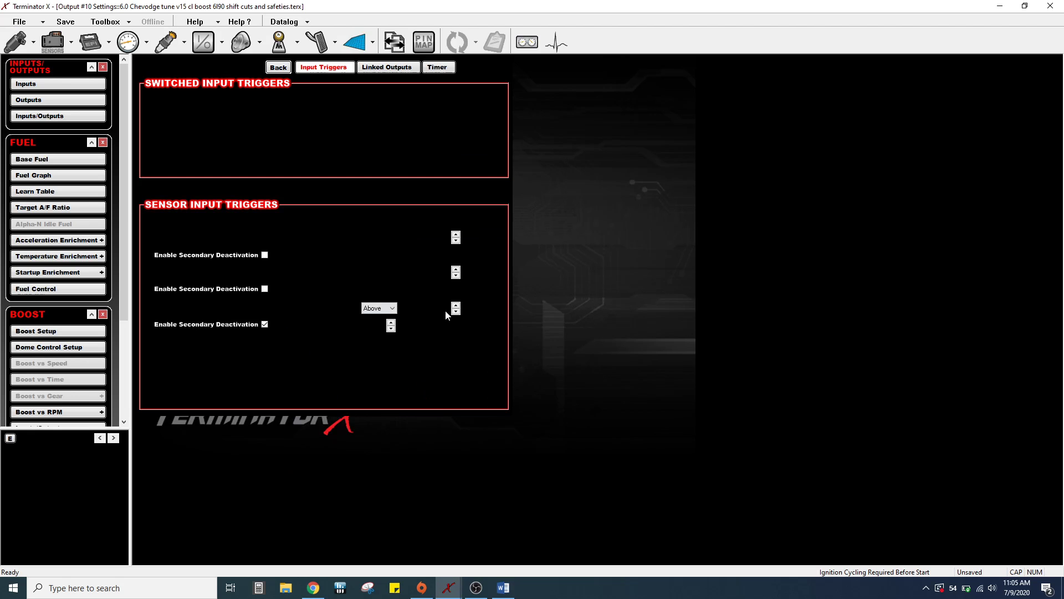
click(278, 67)
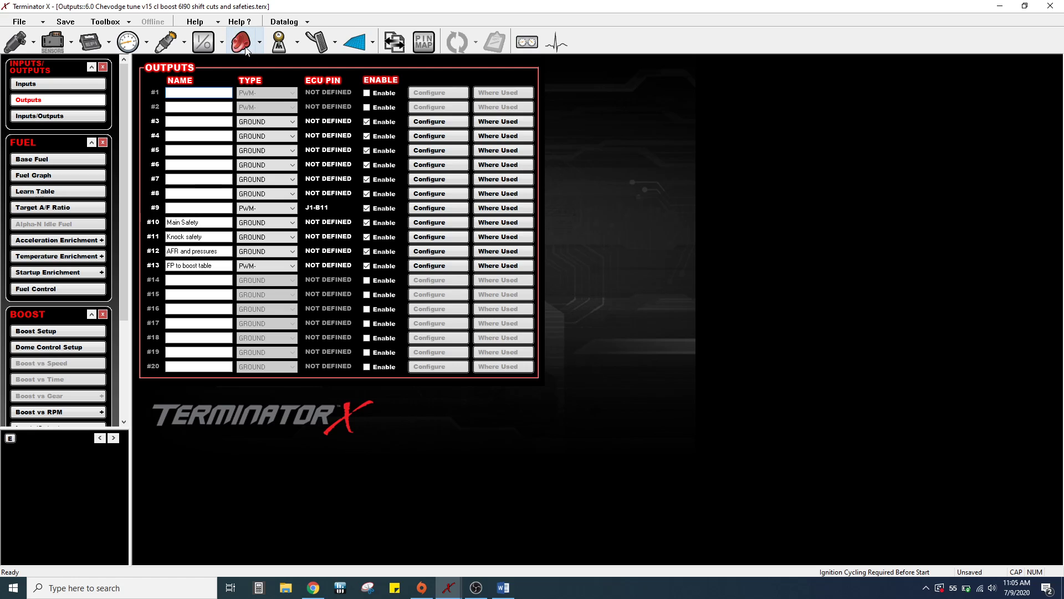
- View the advanced gear setup, 1D Tables and 2D Tables, and examine the safety settings in Boost Setup
click(355, 42)
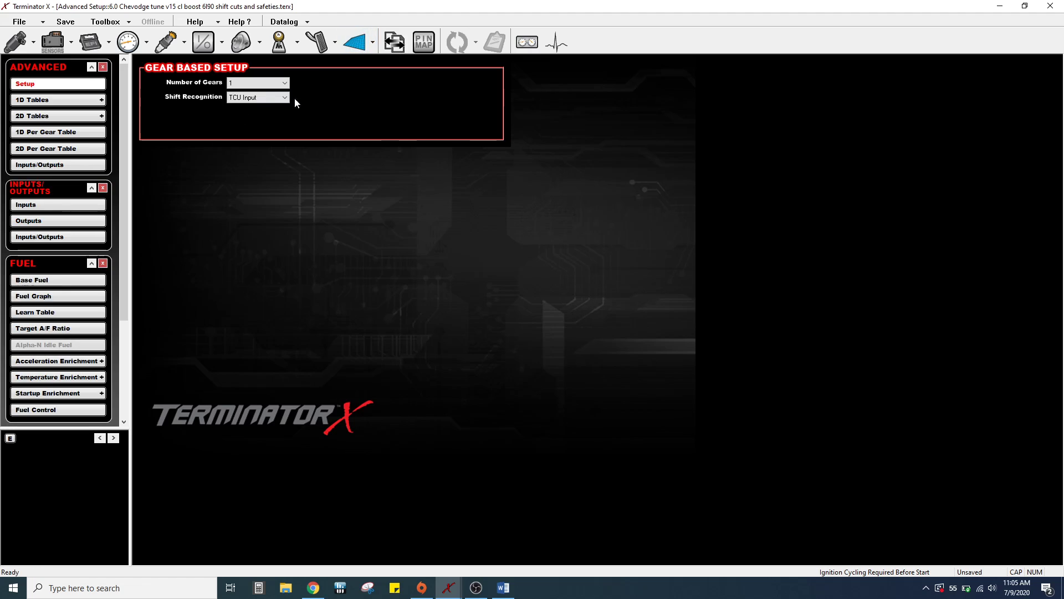
click(65, 99)
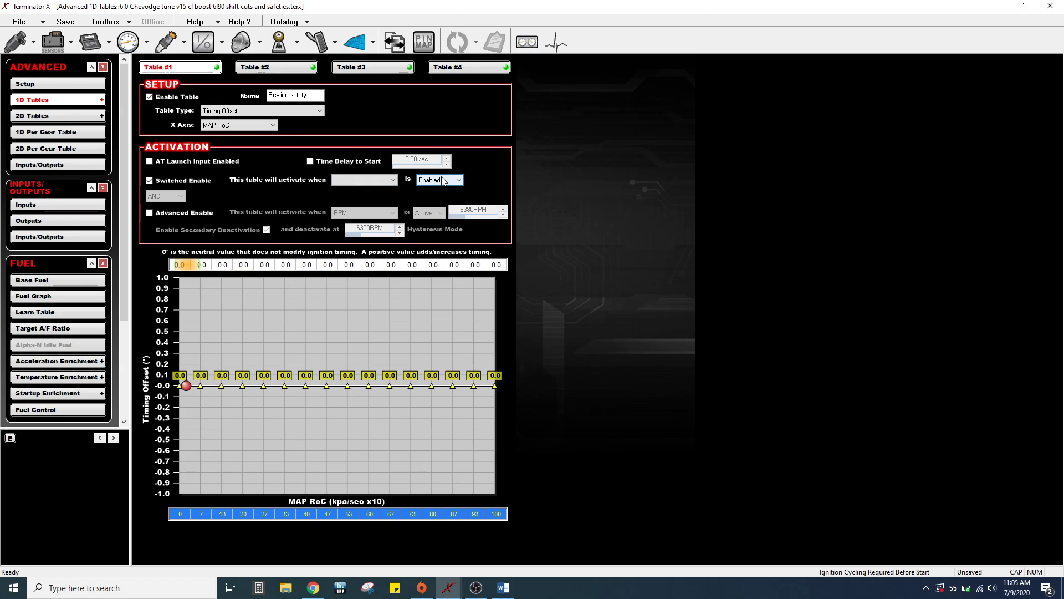
click(58, 116)
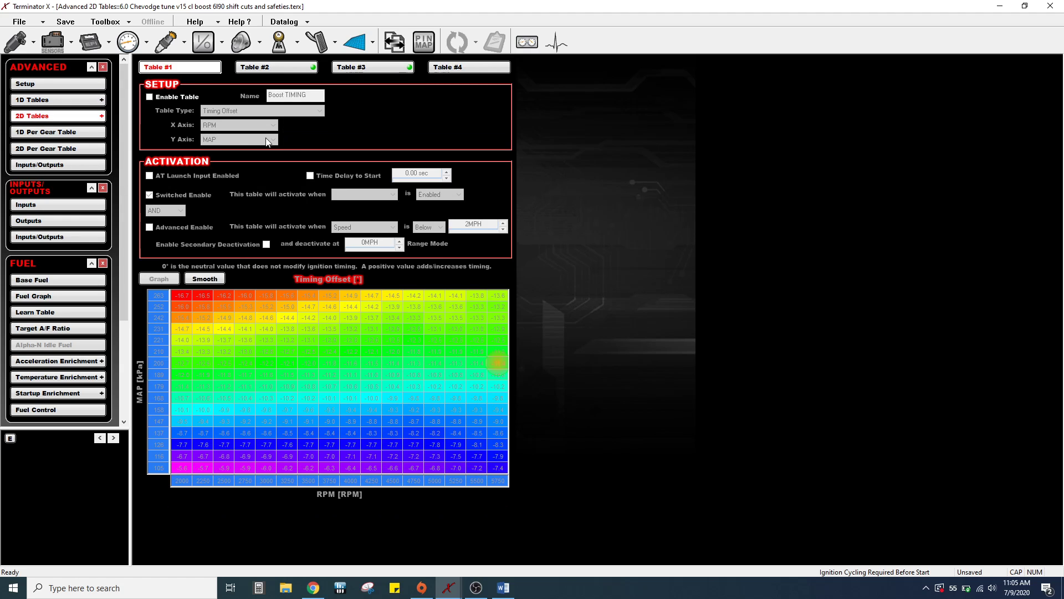
click(238, 43)
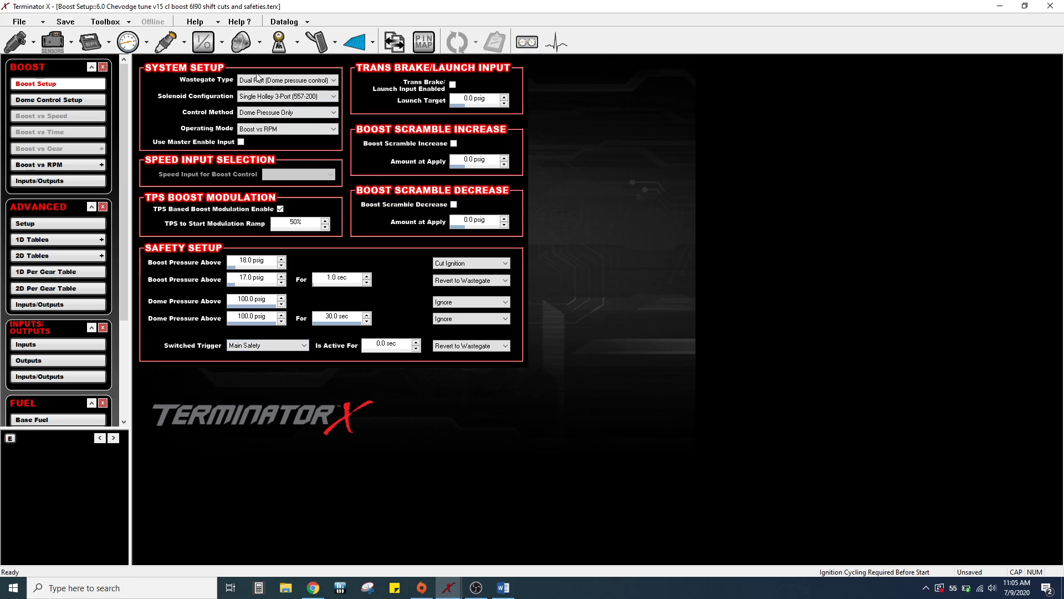
- Reopen the AFR and pressures output, check its sensor triggers and start activation delay timer, and return to the outputs list
click(205, 38)
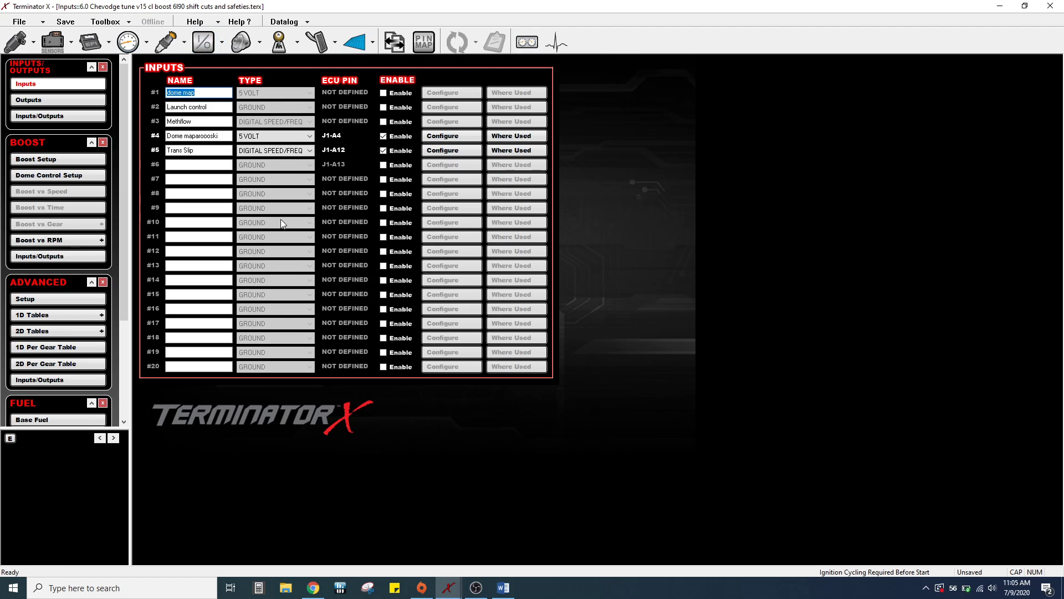
click(58, 100)
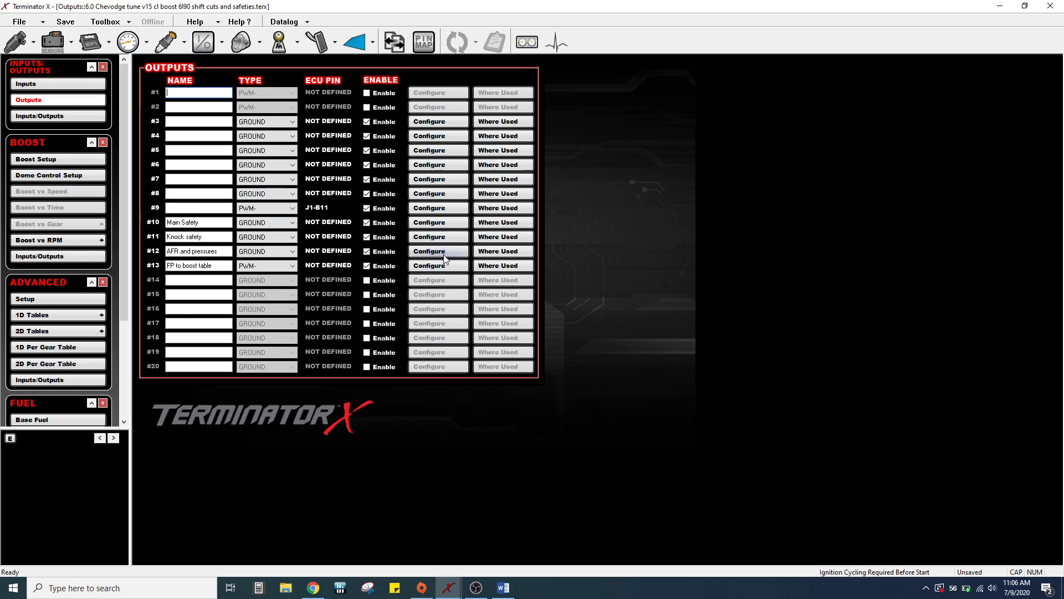
click(445, 252)
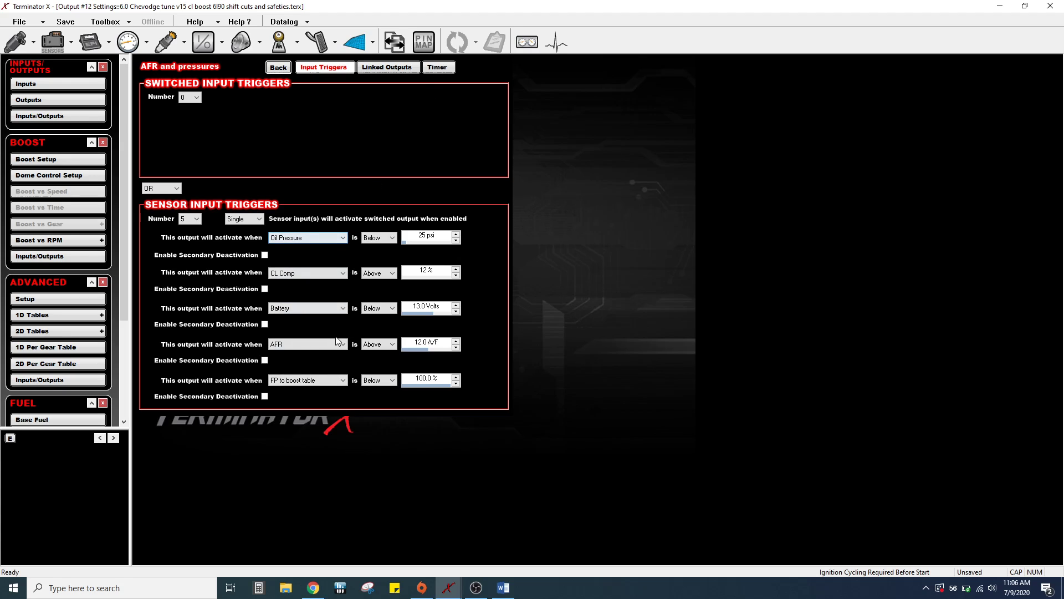
click(438, 68)
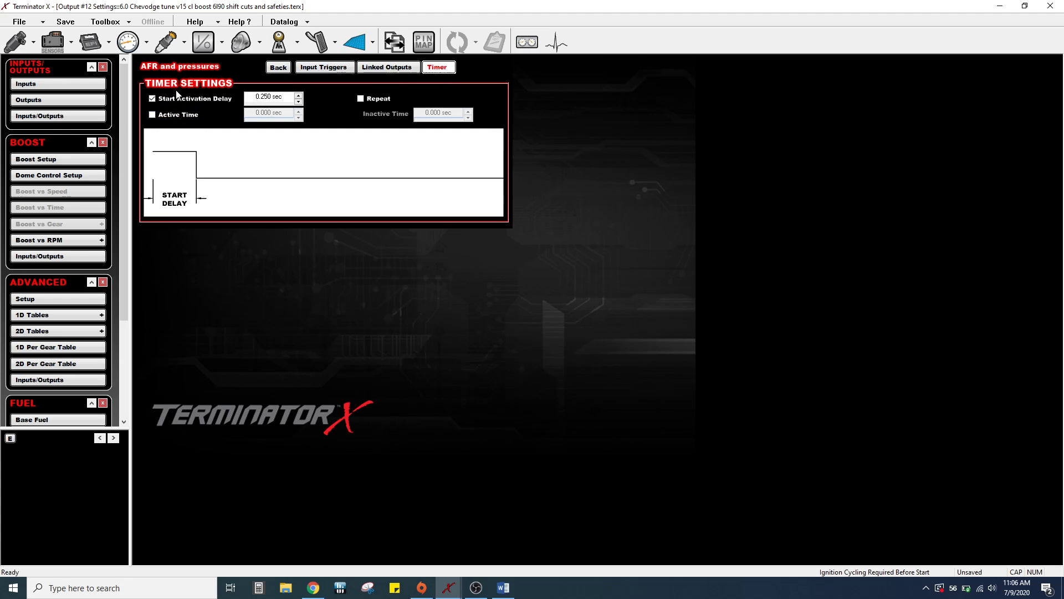
click(278, 67)
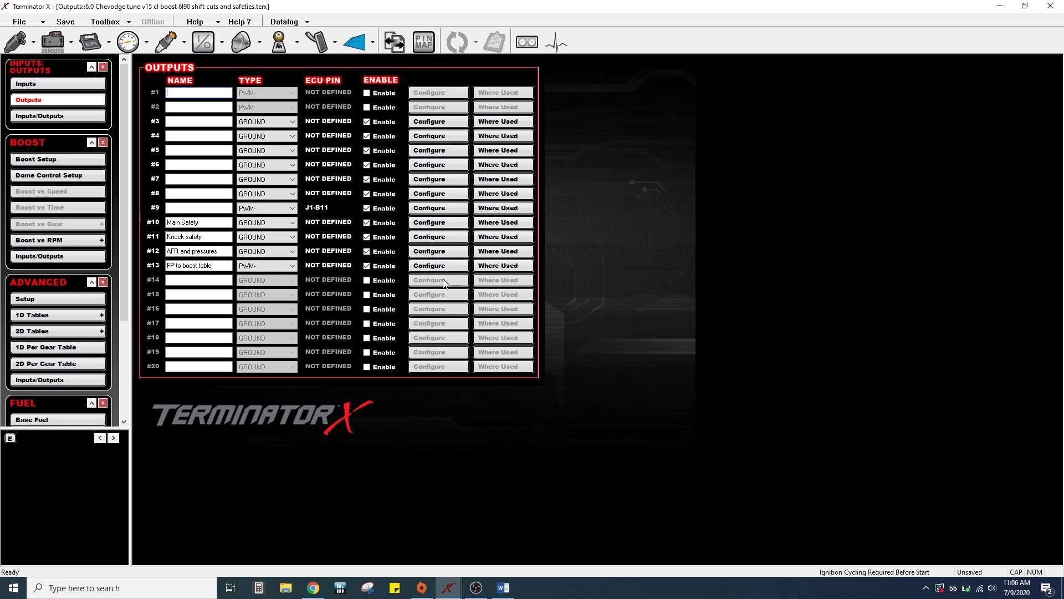
key(alt+Tab)
key(alt+Tab)
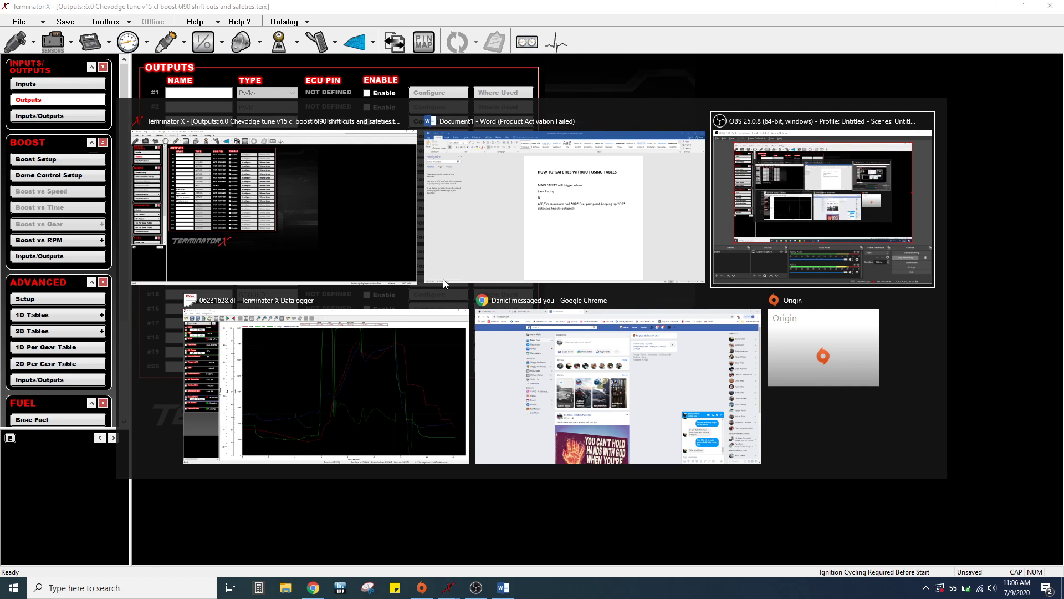